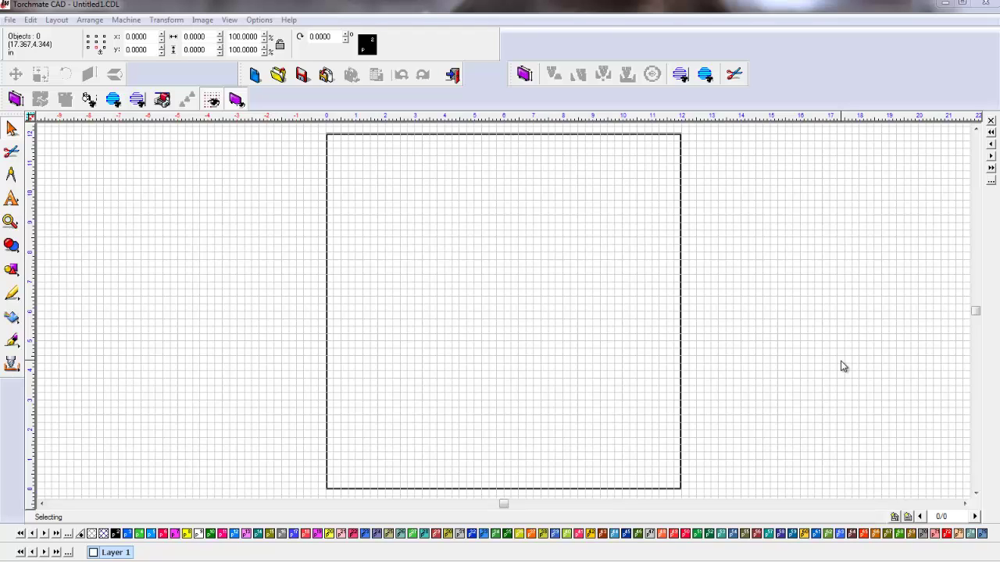
# Open the tool library and enter Plate Marker as the name of a new tool.
pyautogui.click(126, 20)
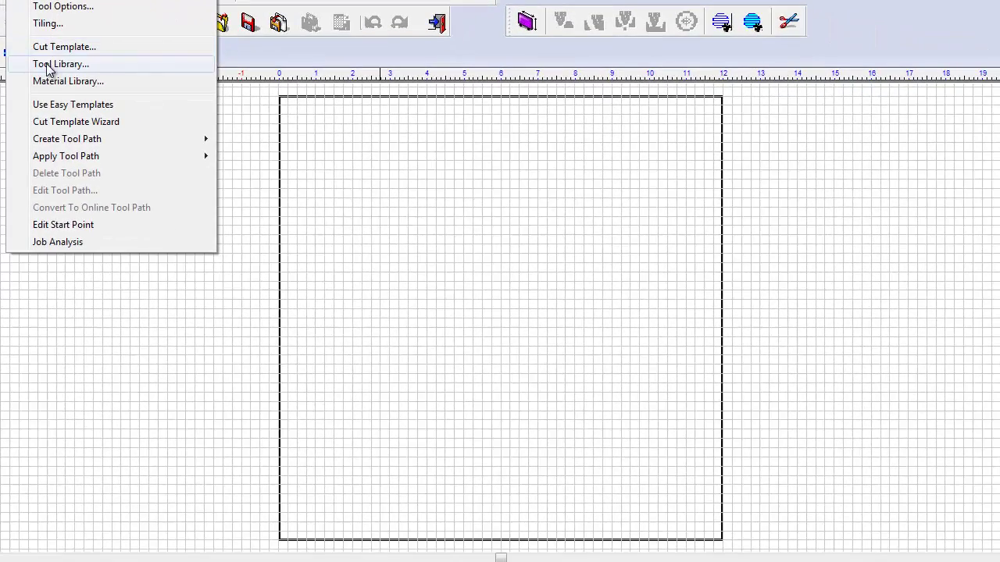
pyautogui.click(48, 65)
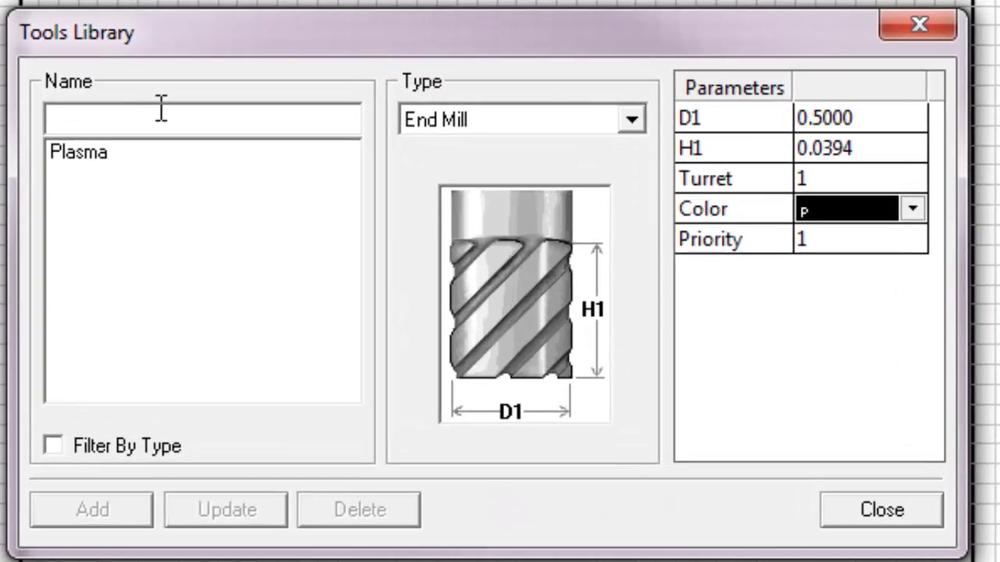
pyautogui.click(159, 108)
pyautogui.write('p')
pyautogui.press('BackSpace')
pyautogui.write('Plate Ma')
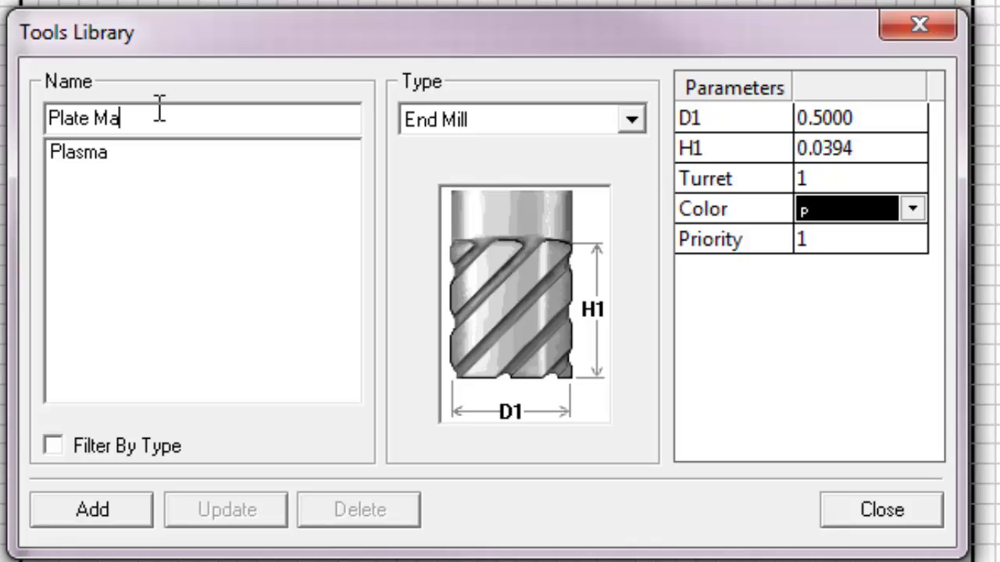
pyautogui.write('rker')
# Set the Plate Marker tool's D1 to 0.045 and turret to 2, add it to the library and close the library.
pyautogui.click(886, 125)
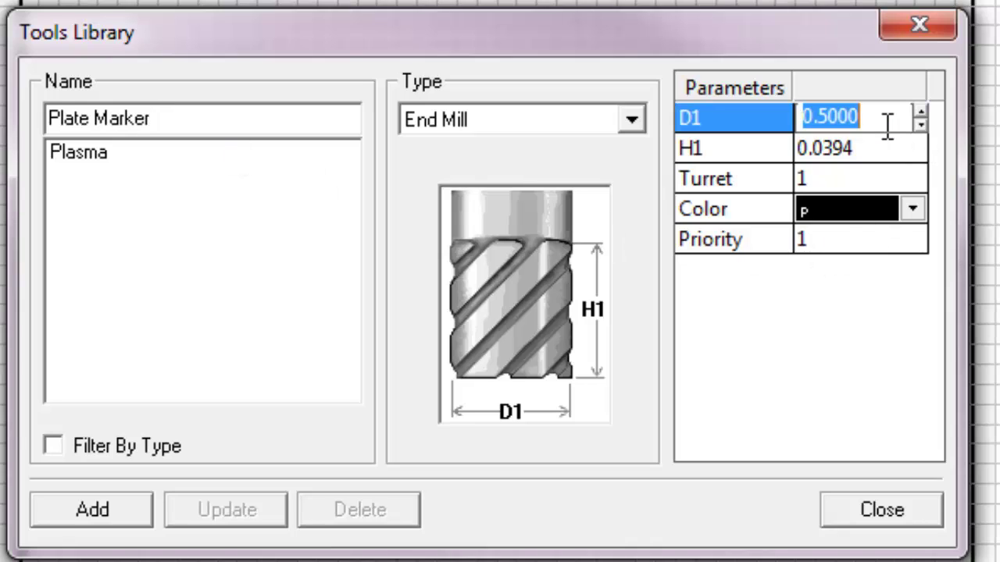
pyautogui.write('.045')
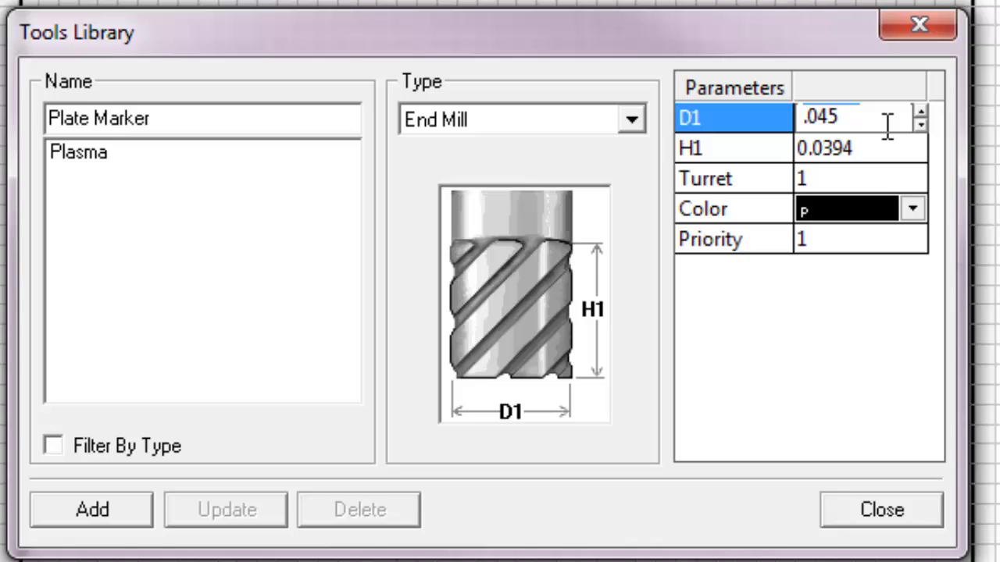
pyautogui.press('Return')
pyautogui.click(821, 182)
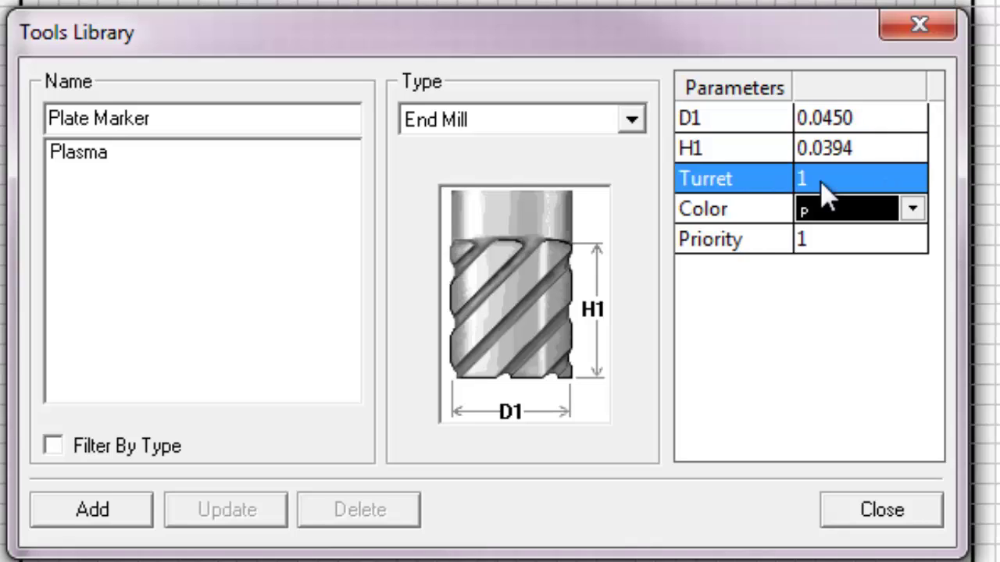
pyautogui.click(822, 180)
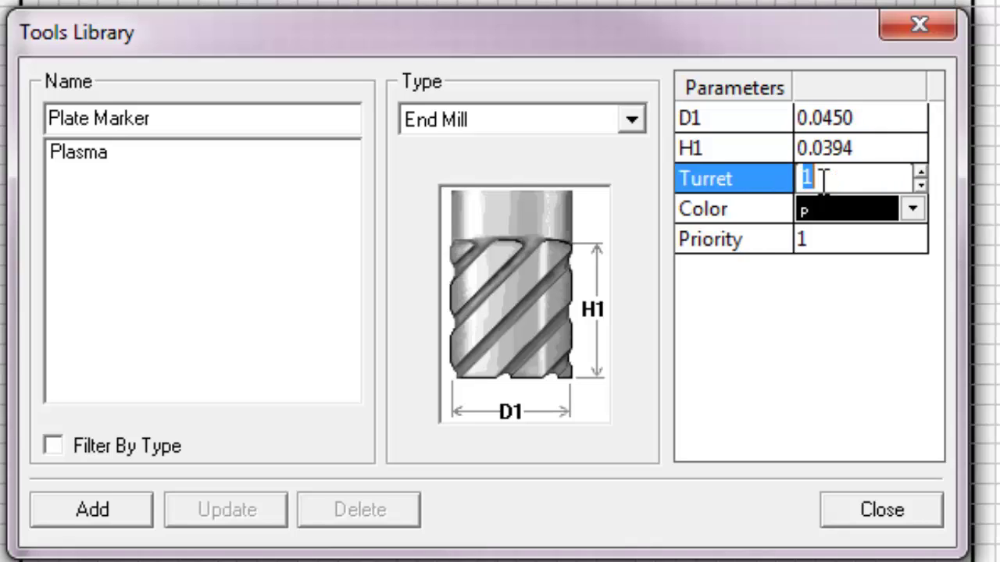
pyautogui.write('2')
pyautogui.press('Return')
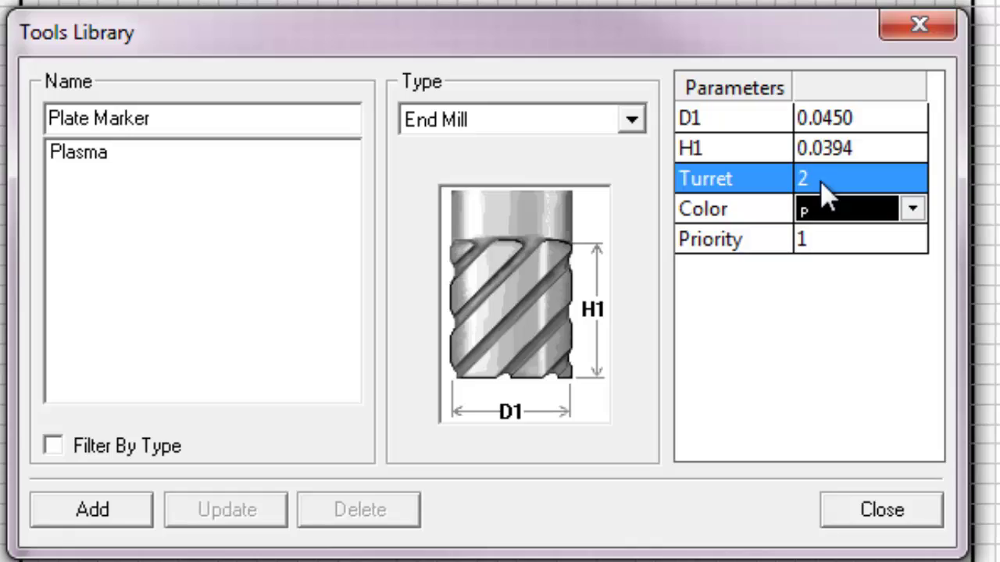
pyautogui.click(101, 511)
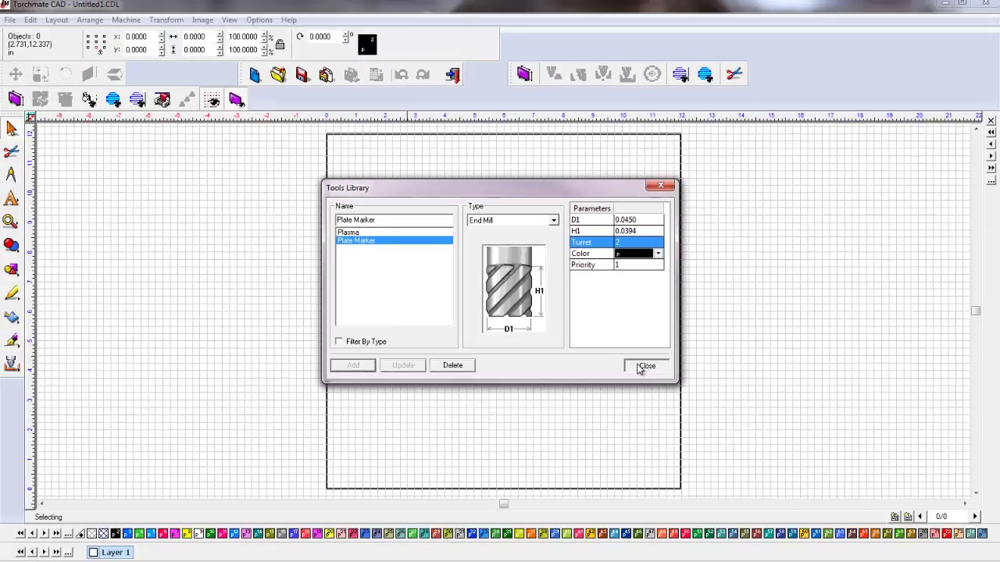
pyautogui.click(882, 510)
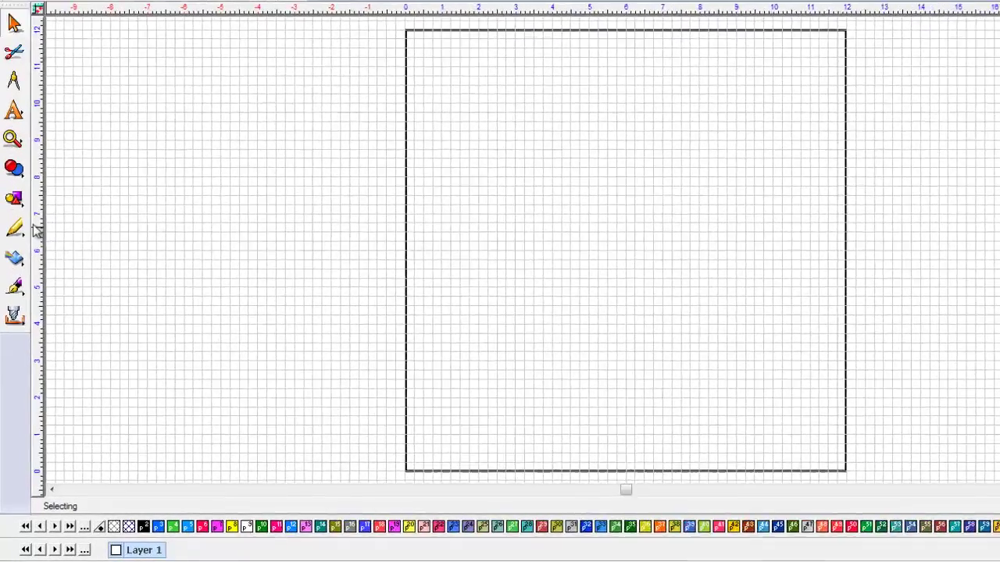
# Draw a rectangle about 7 by 2.7 in inside the lower part of the plate.
pyautogui.click(15, 198)
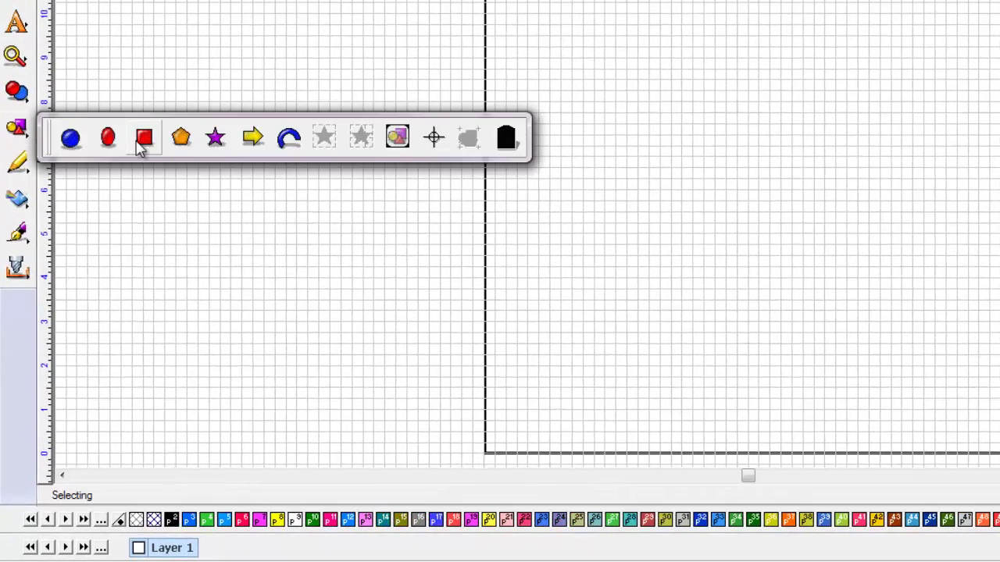
pyautogui.click(144, 139)
pyautogui.moveTo(548, 250); pyautogui.dragTo(863, 368)
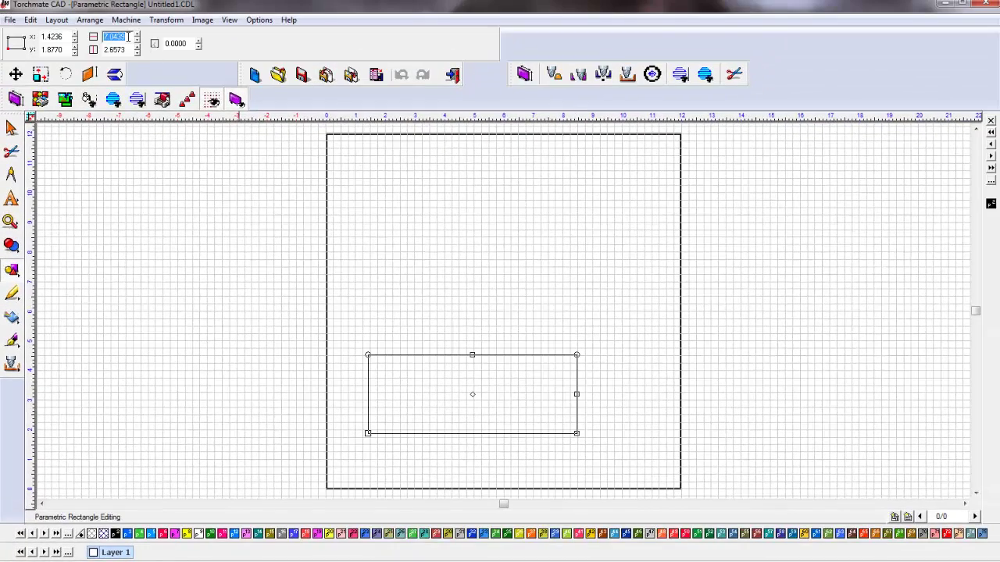
# Set the rectangle's width to 6 in and height to 3 in, then deselect it.
pyautogui.click(131, 49)
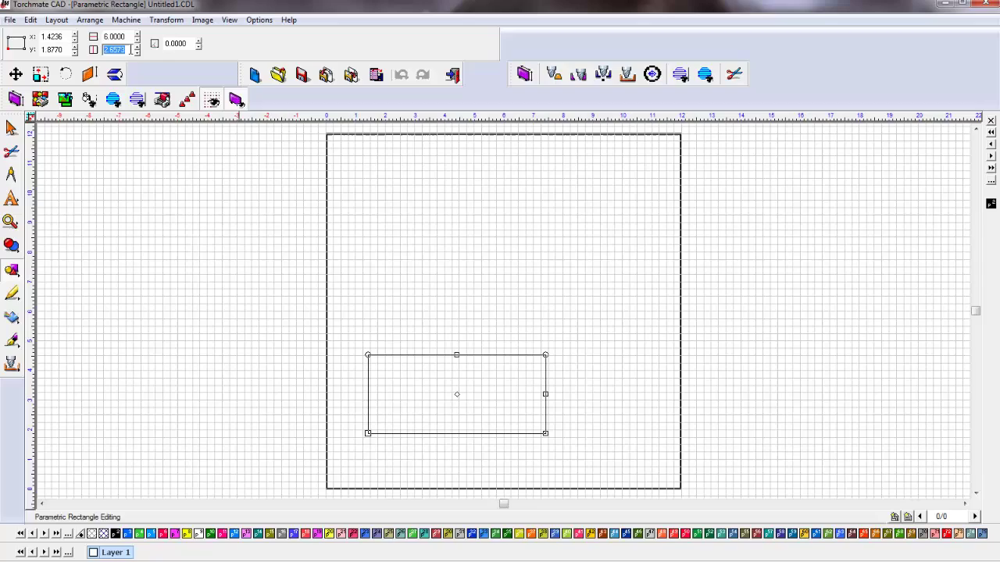
pyautogui.write('3')
pyautogui.press('Return')
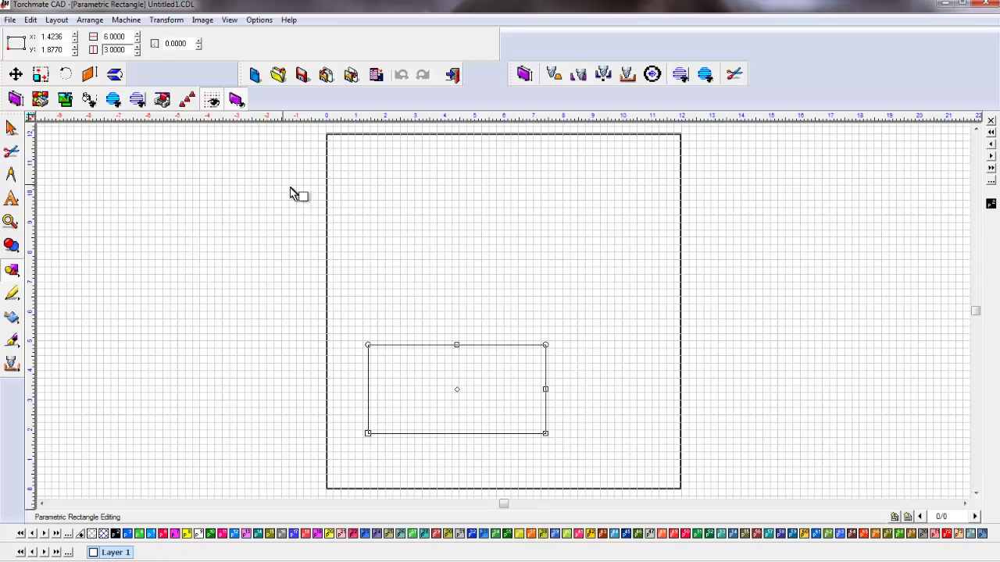
pyautogui.press('space')
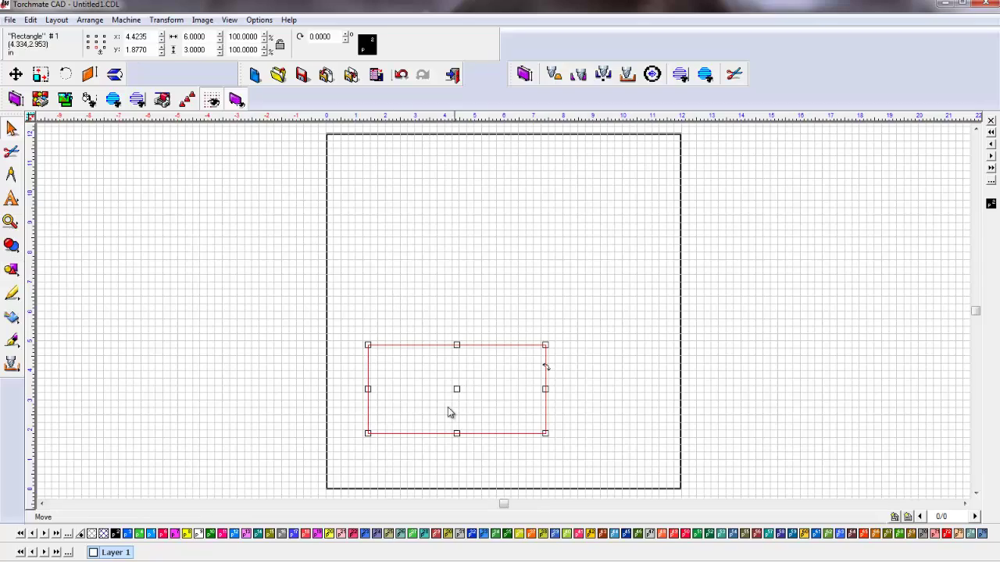
pyautogui.click(288, 382)
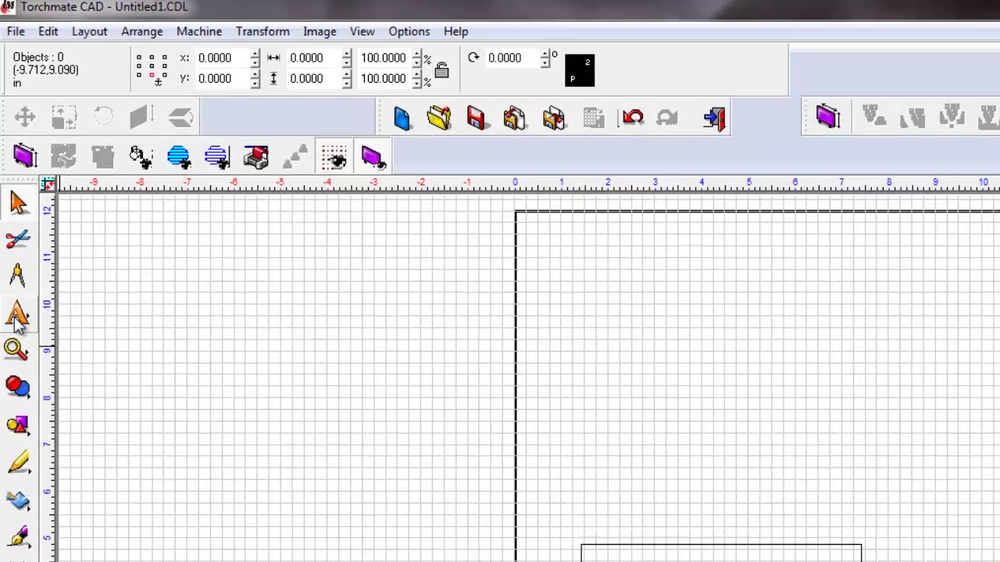
# Create a text frame about 5 by 2.1 in inside the rectangle.
pyautogui.click(17, 297)
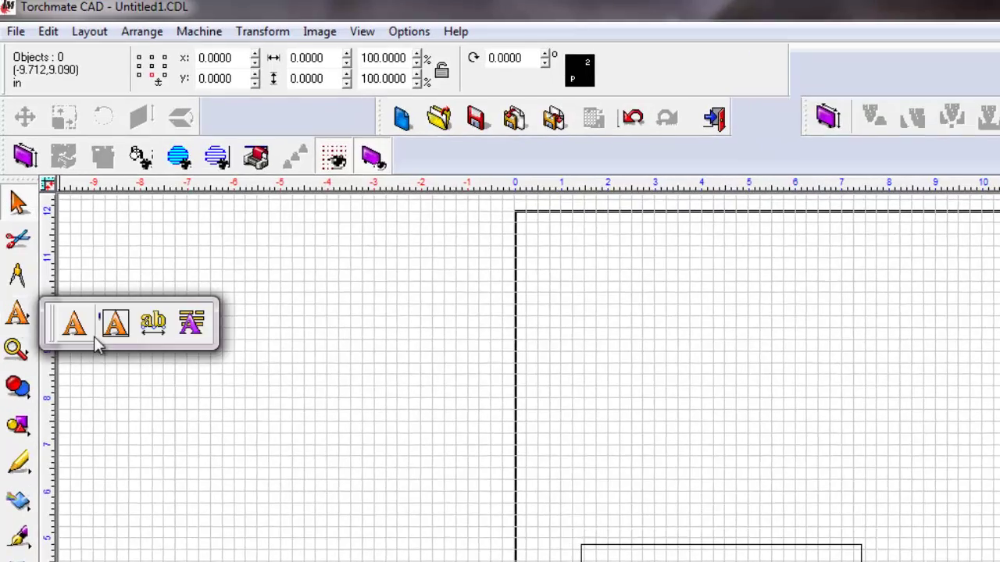
pyautogui.click(106, 311)
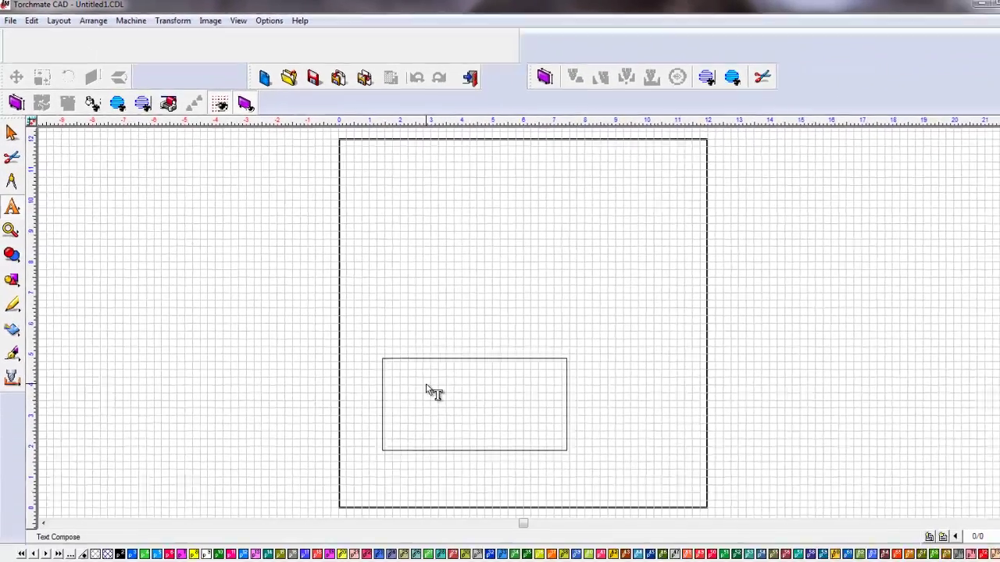
pyautogui.moveTo(400, 374); pyautogui.dragTo(557, 444)
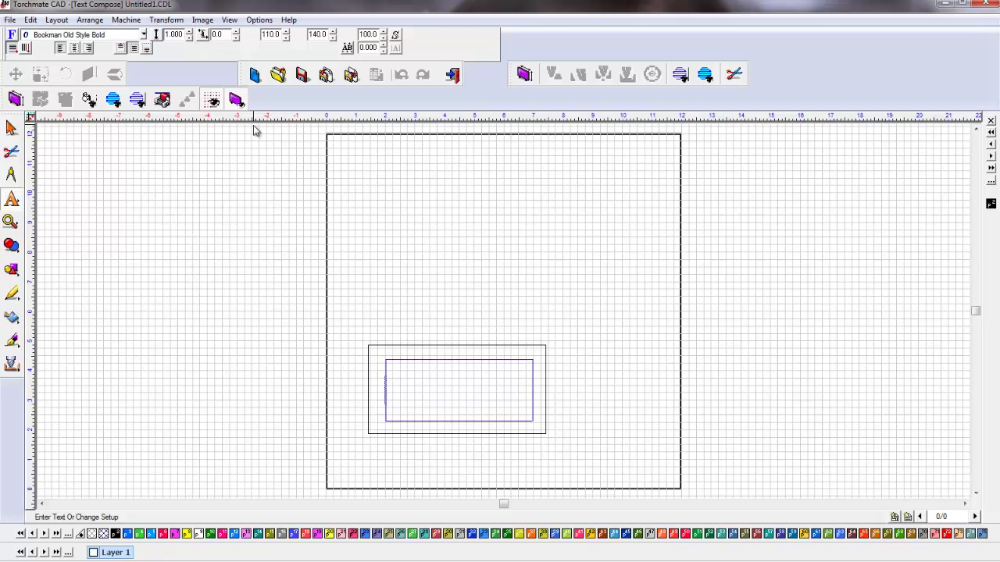
# Open Font Detective and set its preview text to Plate Marking.
pyautogui.click(11, 35)
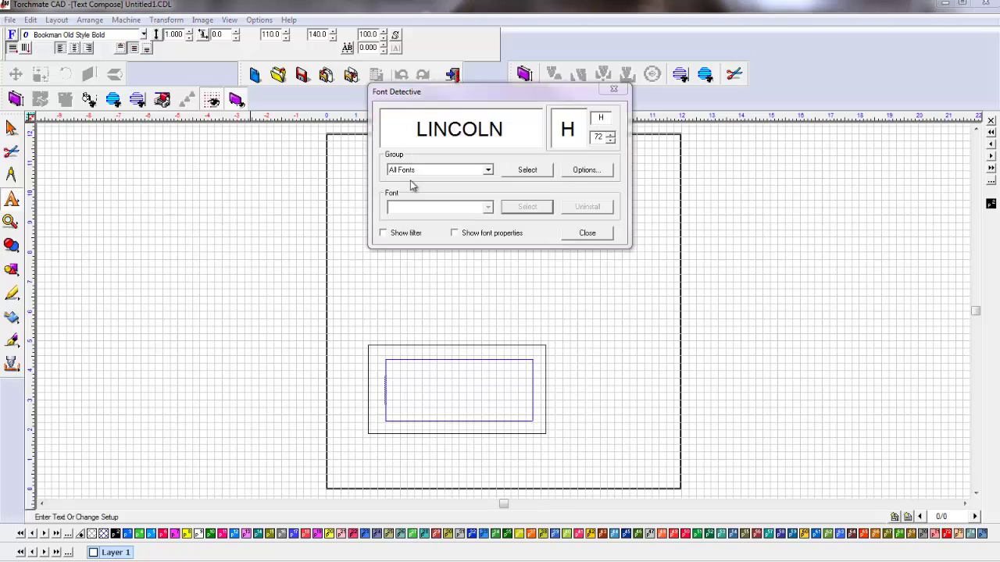
pyautogui.click(487, 207)
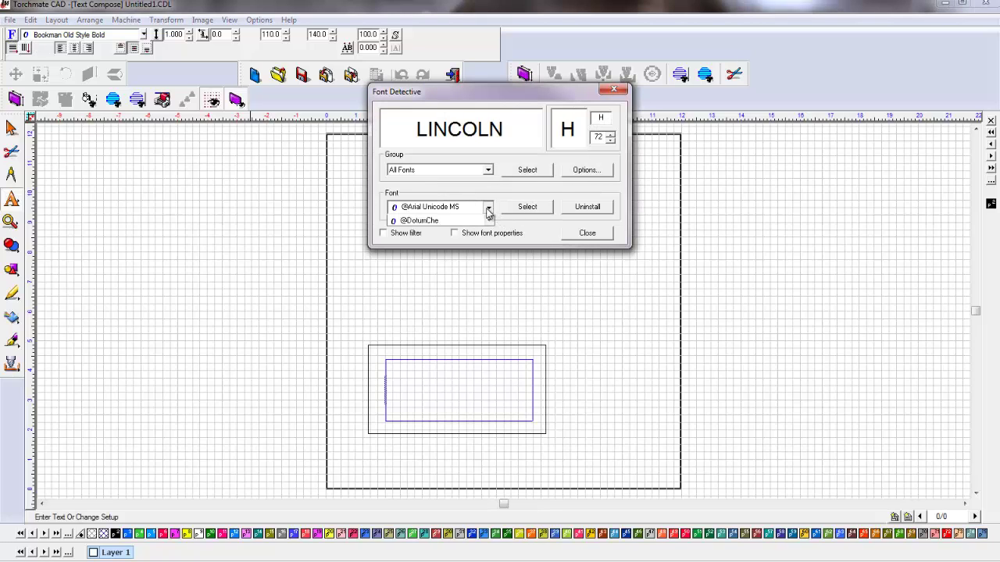
pyautogui.click(449, 136)
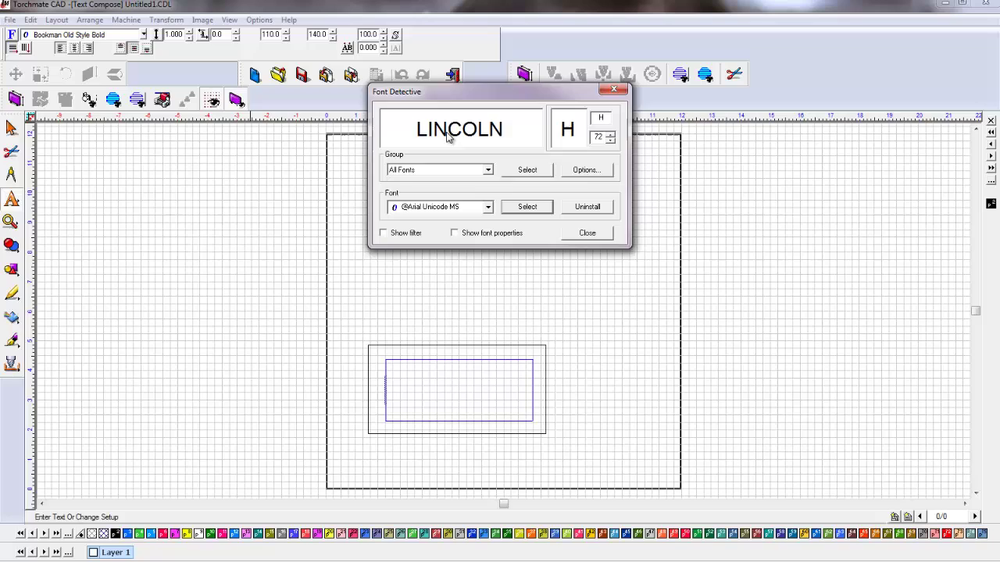
pyautogui.doubleClick(448, 135)
pyautogui.write('Plate Marking')
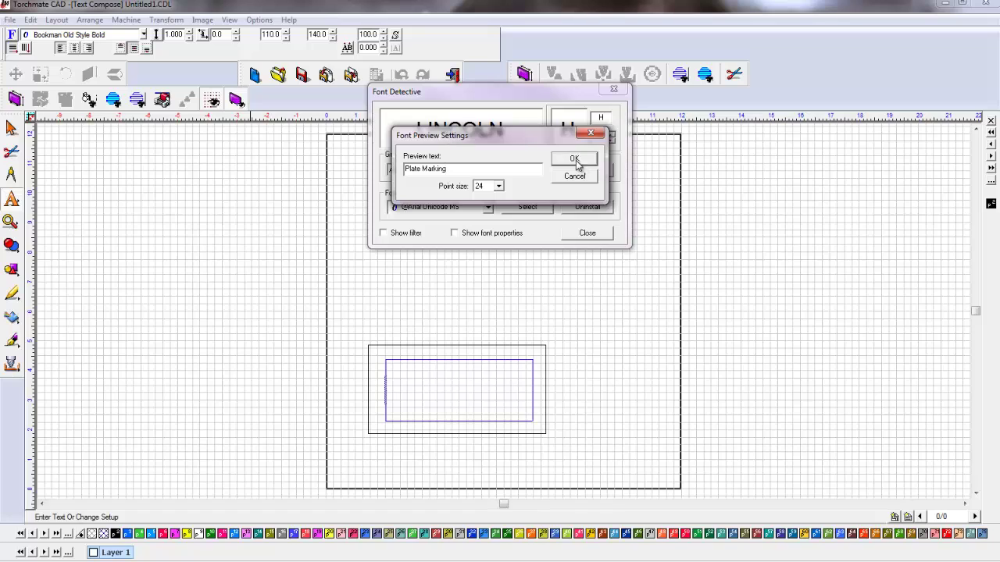
pyautogui.click(575, 159)
# Preview fonts around Constantia and Consolas, and apply Consolas Italic as the text font.
pyautogui.click(490, 207)
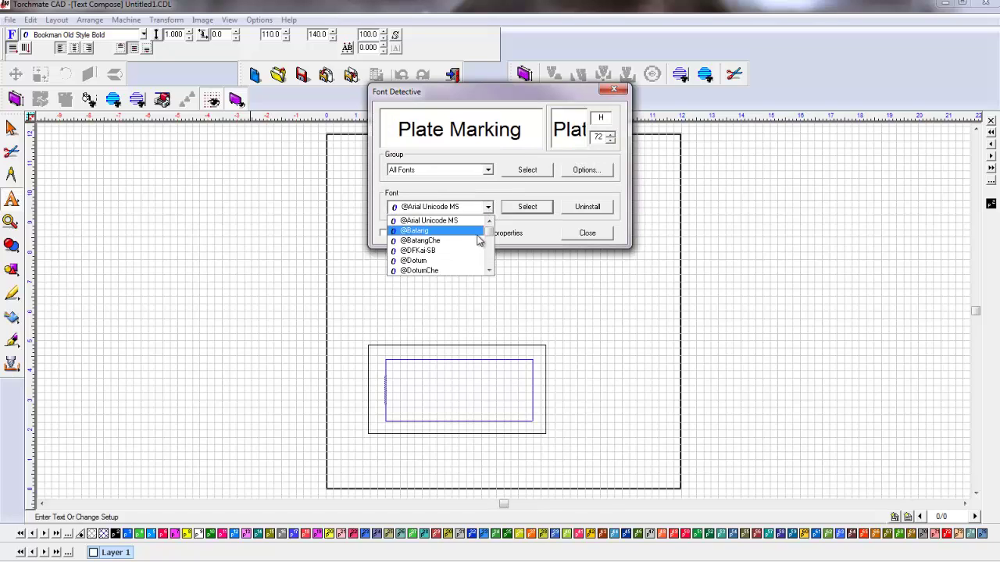
pyautogui.click(490, 243)
pyautogui.click(490, 244)
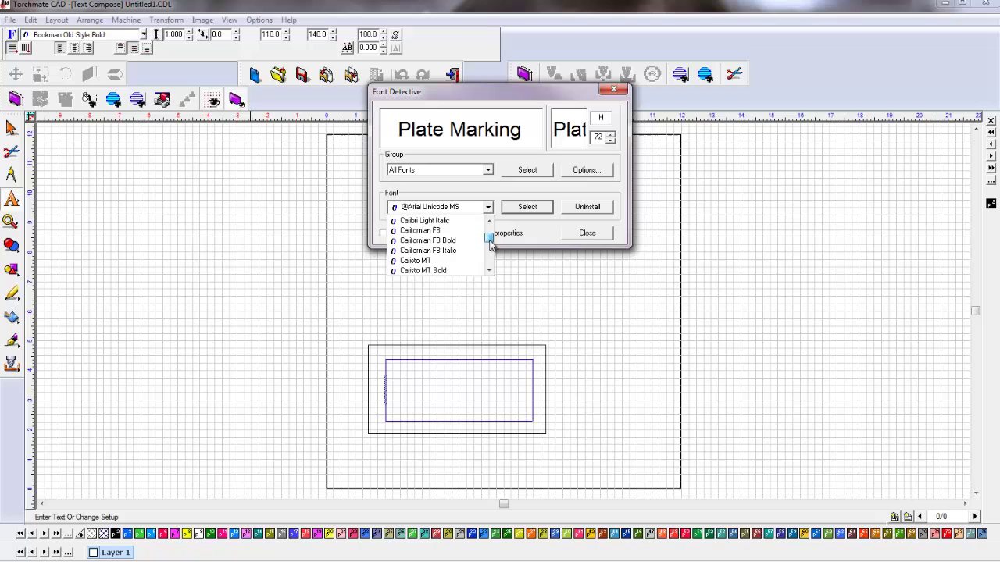
pyautogui.click(490, 244)
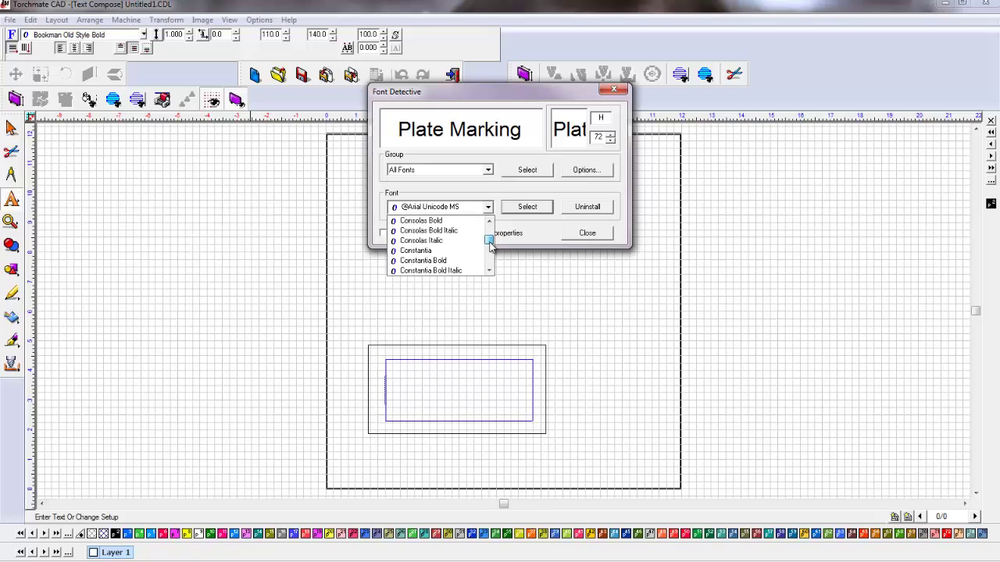
pyautogui.scroll(-1, 433, 235)
pyautogui.click(420, 241)
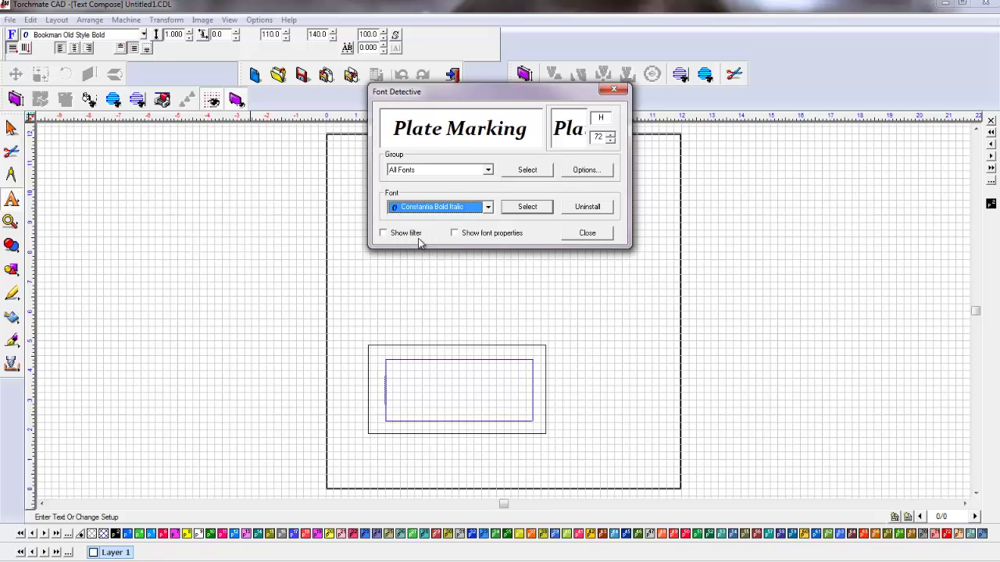
pyautogui.press('Up')
pyautogui.press('Up')
pyautogui.press('Up')
pyautogui.press('Up')
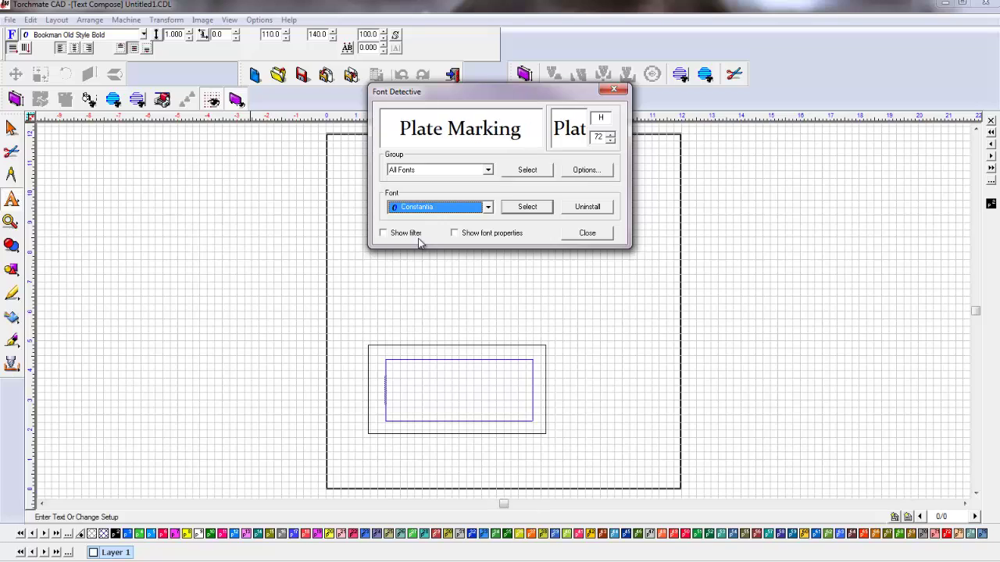
pyautogui.press('Up')
pyautogui.press('Up')
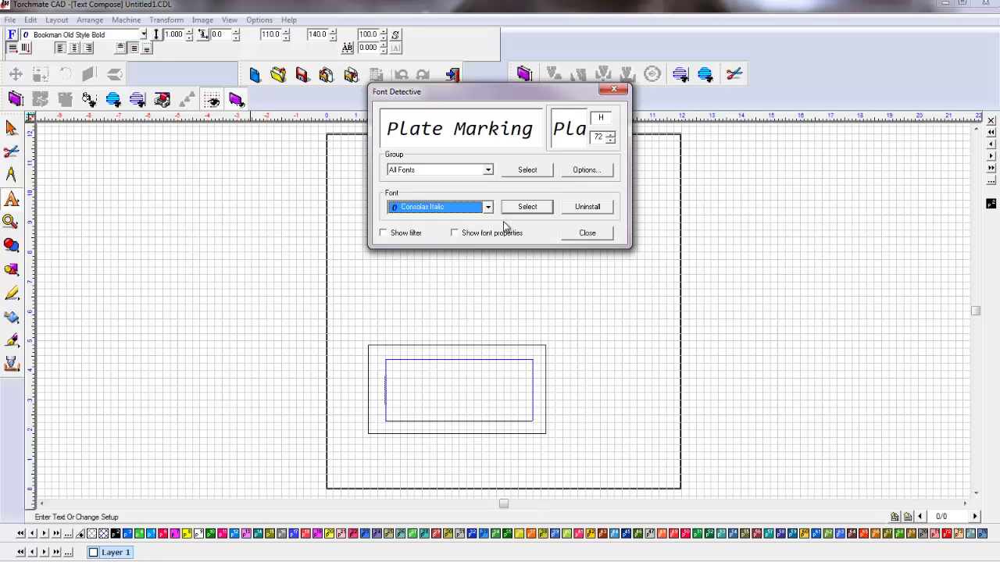
pyautogui.click(536, 211)
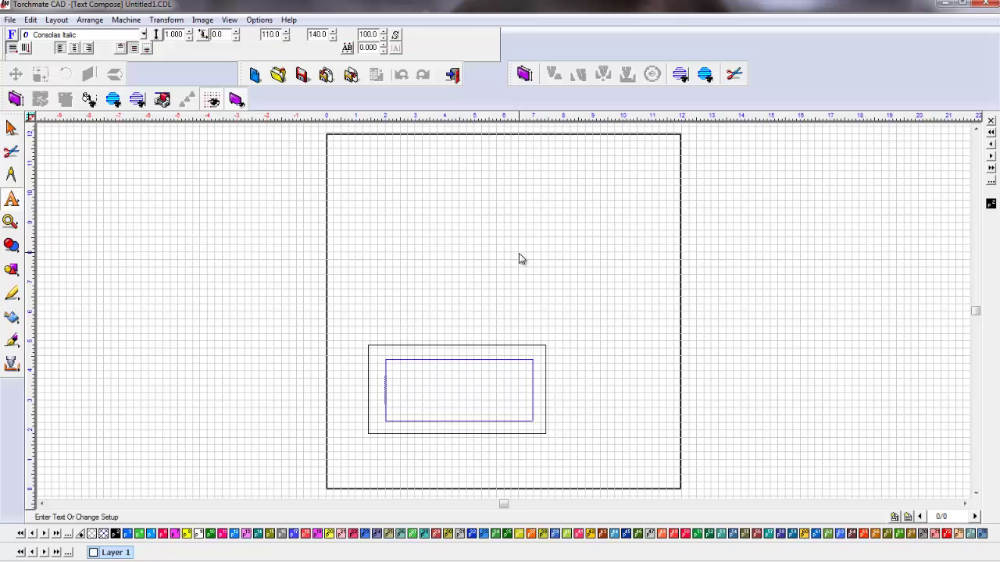
# Enter PLATE and MARKING on two lines in the text frame and finish the text.
pyautogui.write('PLATE')
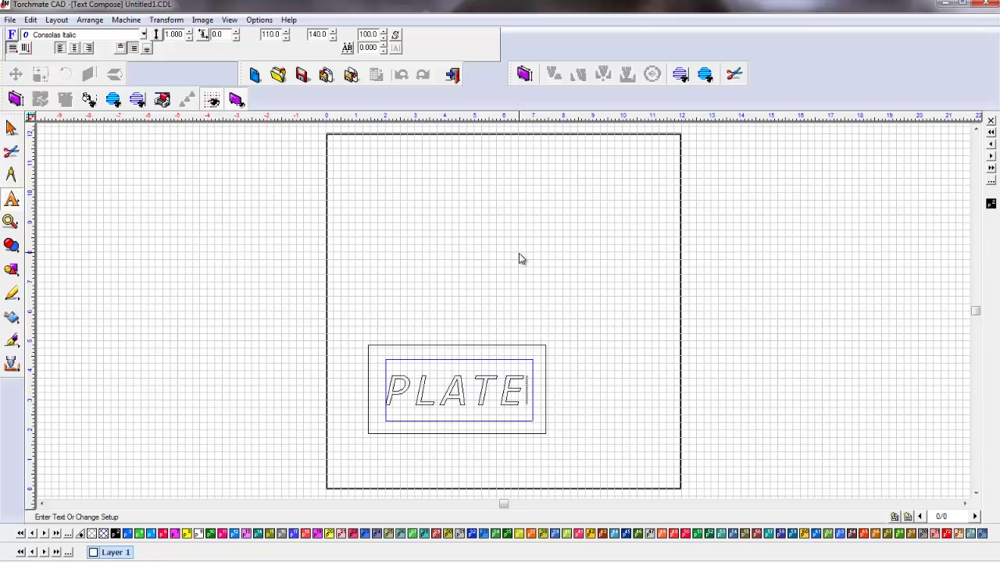
pyautogui.press('Return')
pyautogui.write('MARKING')
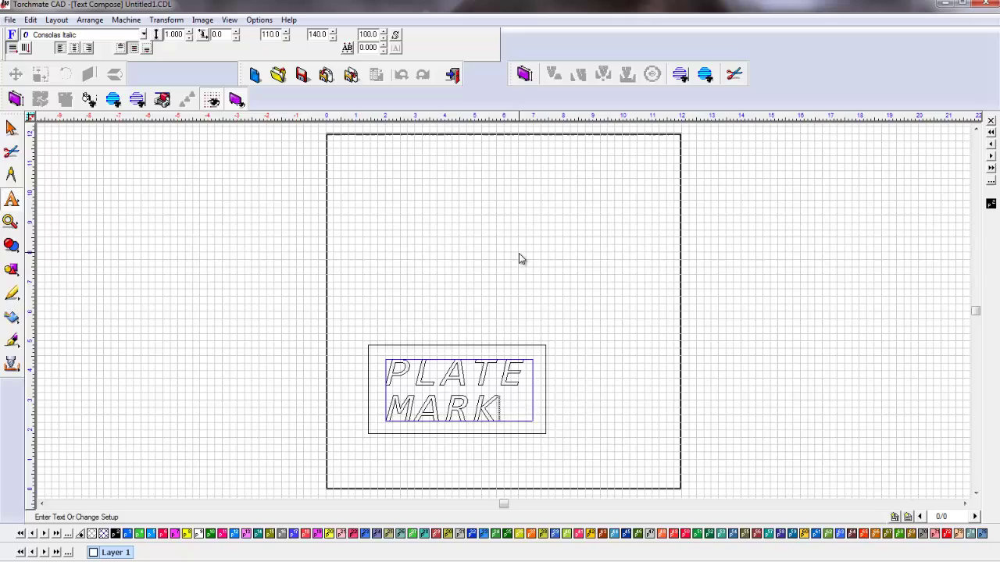
pyautogui.click(603, 300)
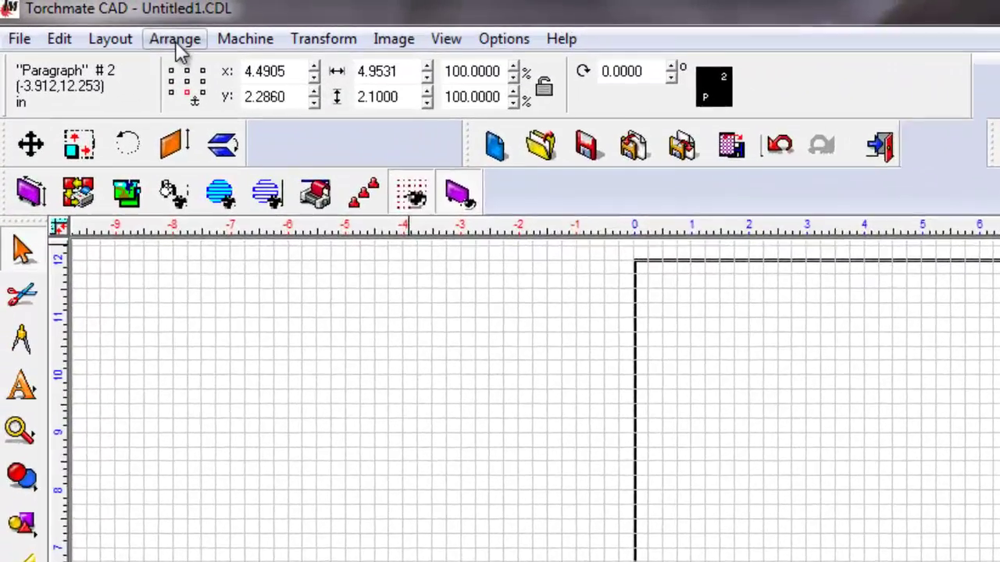
# Convert the PLATE MARKING text to graphics and make it into a path.
pyautogui.click(90, 20)
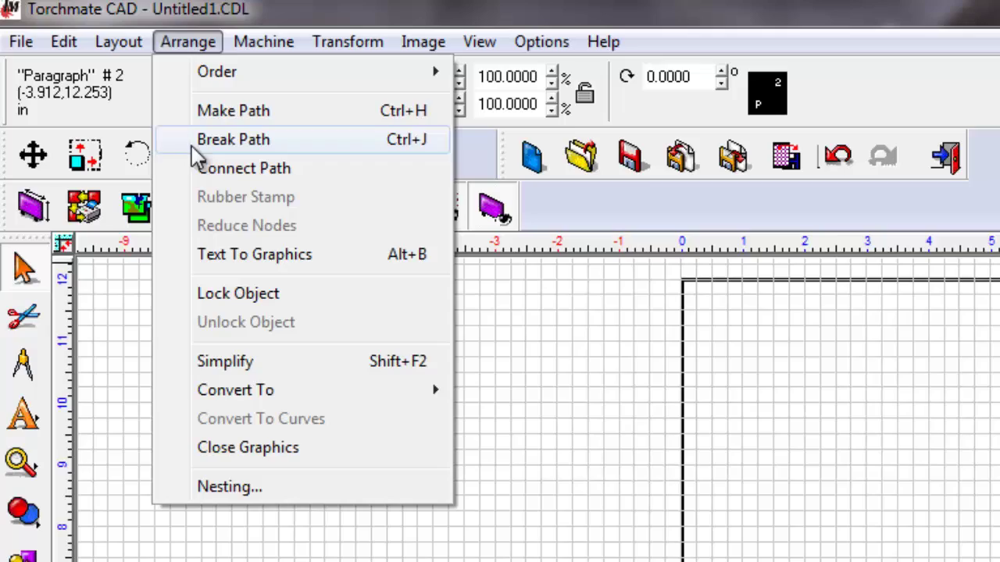
pyautogui.click(217, 256)
pyautogui.click(209, 39)
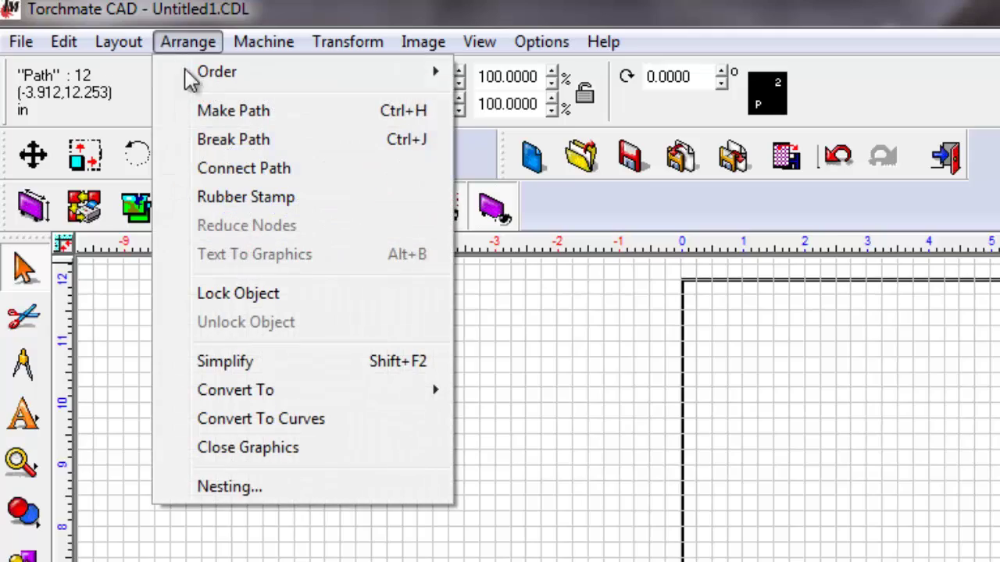
pyautogui.click(240, 107)
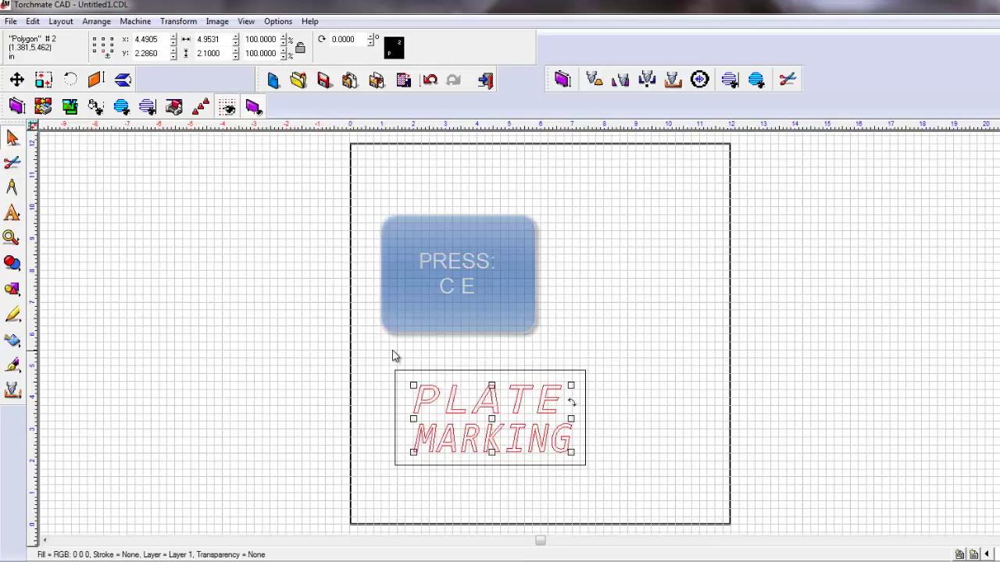
# Centre the PLATE MARKING text and the rectangle on each other both horizontally and vertically.
pyautogui.moveTo(349, 322); pyautogui.dragTo(598, 485)
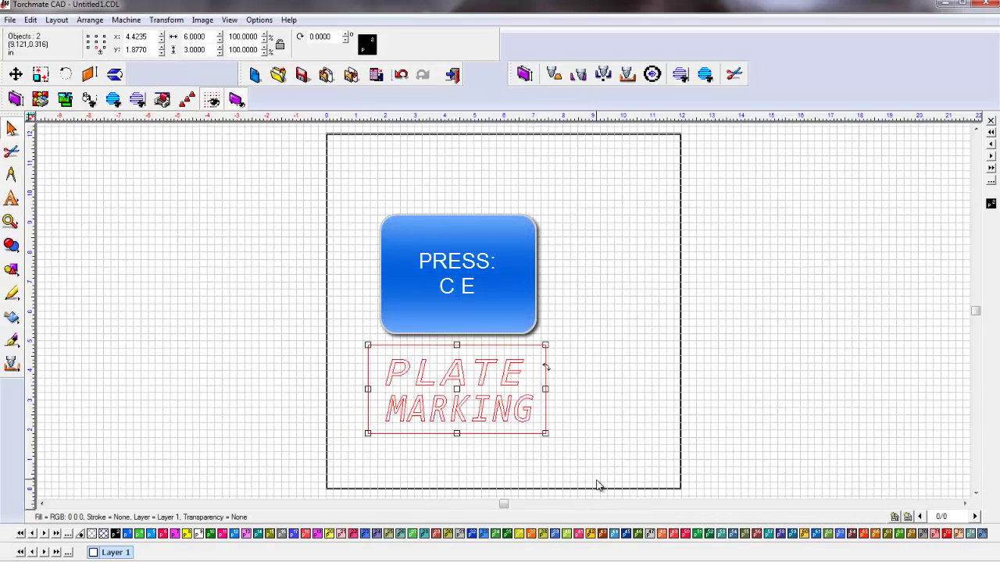
pyautogui.click(615, 460)
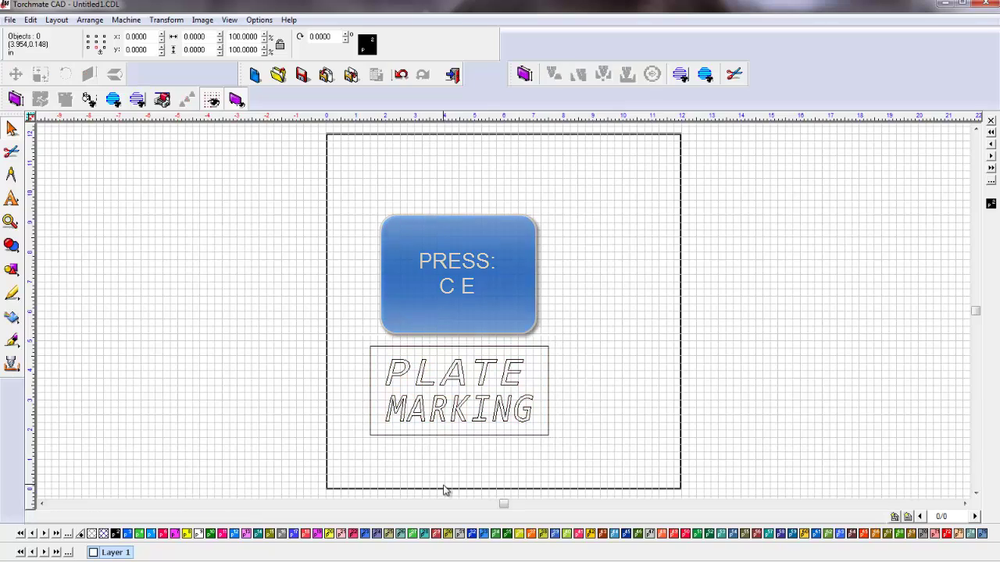
# Start an online tool path for the PLATE MARKING text and assign Plate Marker as its basic cut tool.
pyautogui.moveTo(290, 309); pyautogui.dragTo(543, 438)
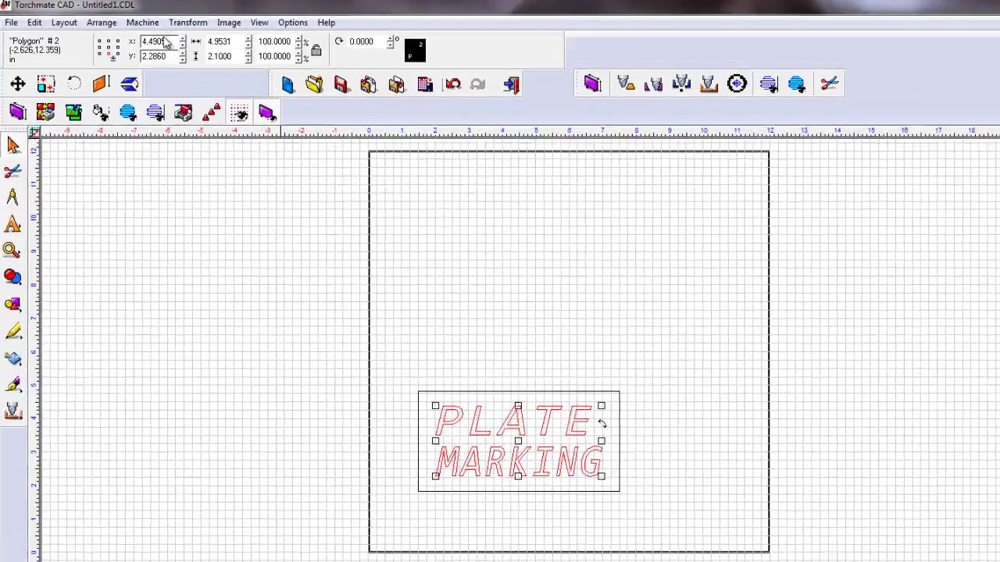
pyautogui.click(125, 19)
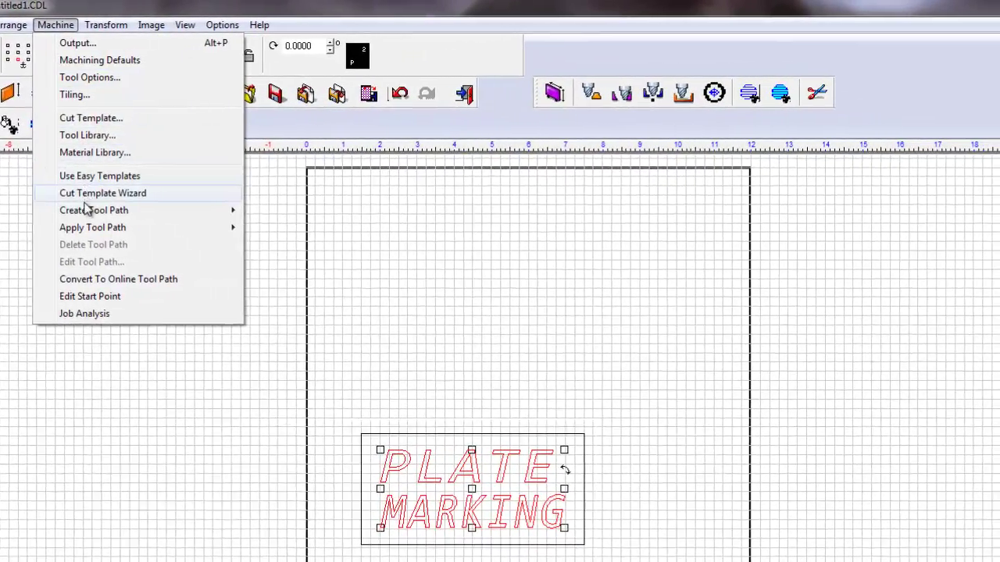
pyautogui.moveTo(88, 209)
pyautogui.click(277, 211)
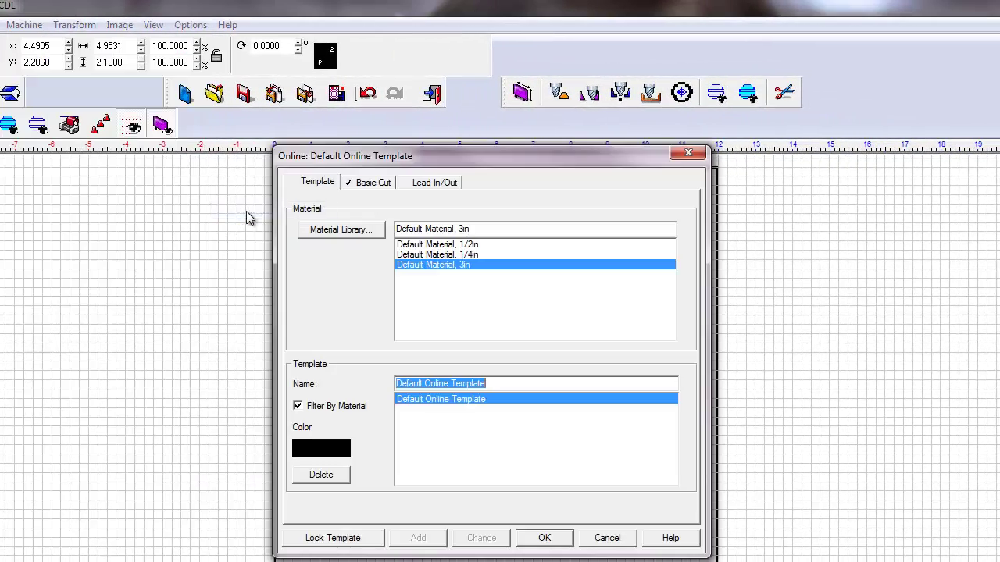
pyautogui.click(372, 184)
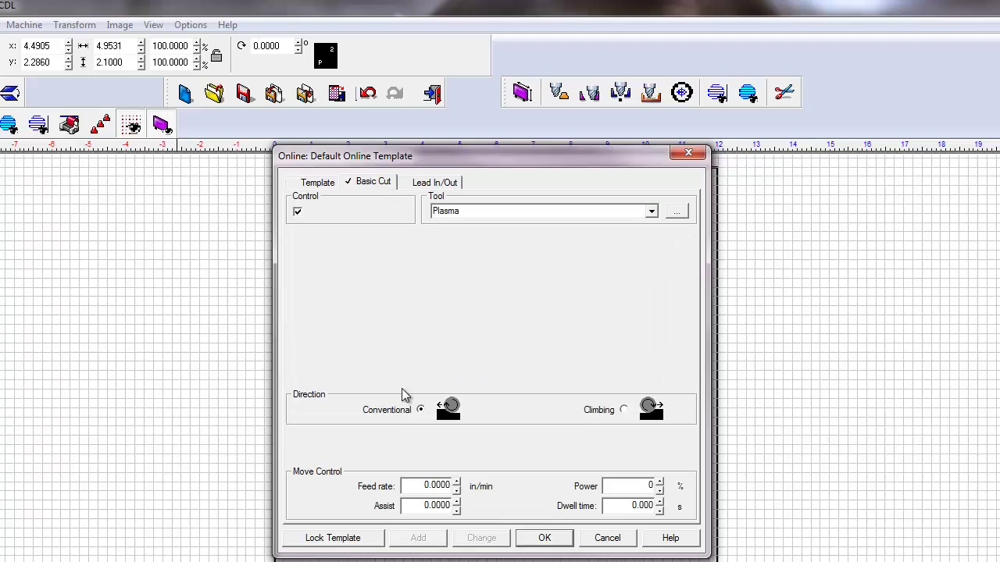
pyautogui.click(652, 211)
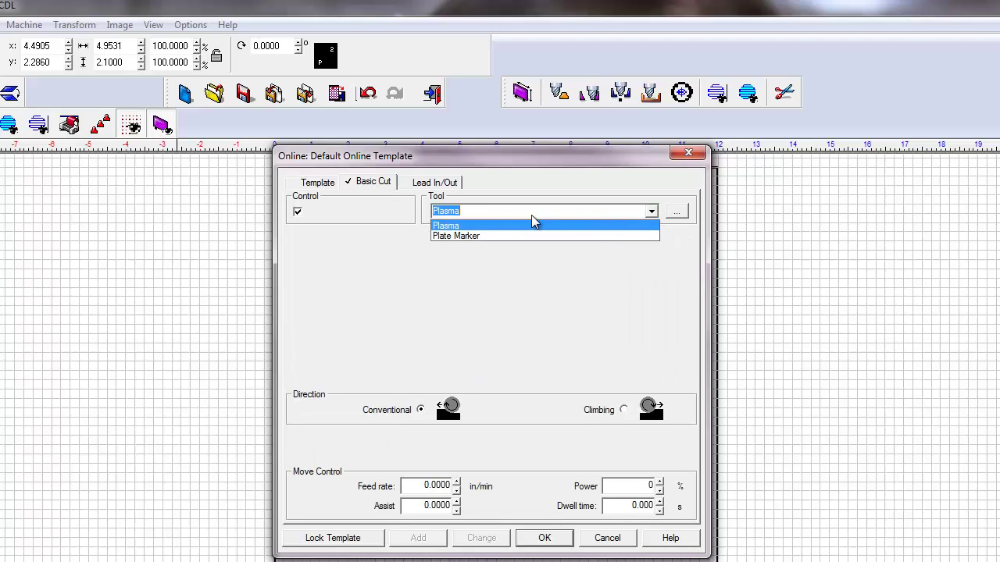
pyautogui.click(467, 237)
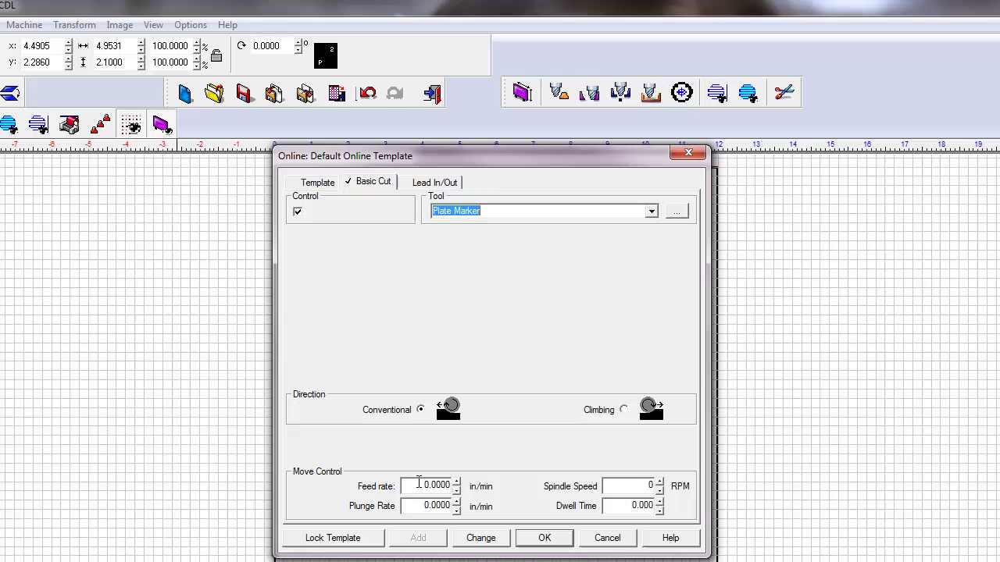
# Set the online tool path's feed rate to 25 in/min and apply it with no lead in or lead out.
pyautogui.doubleClick(448, 485)
pyautogui.write('25')
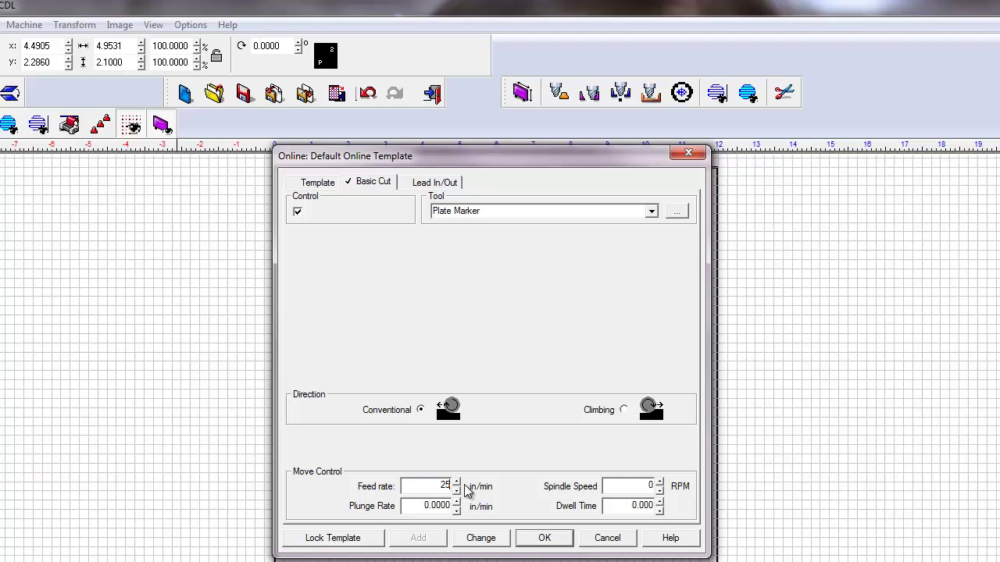
pyautogui.click(417, 186)
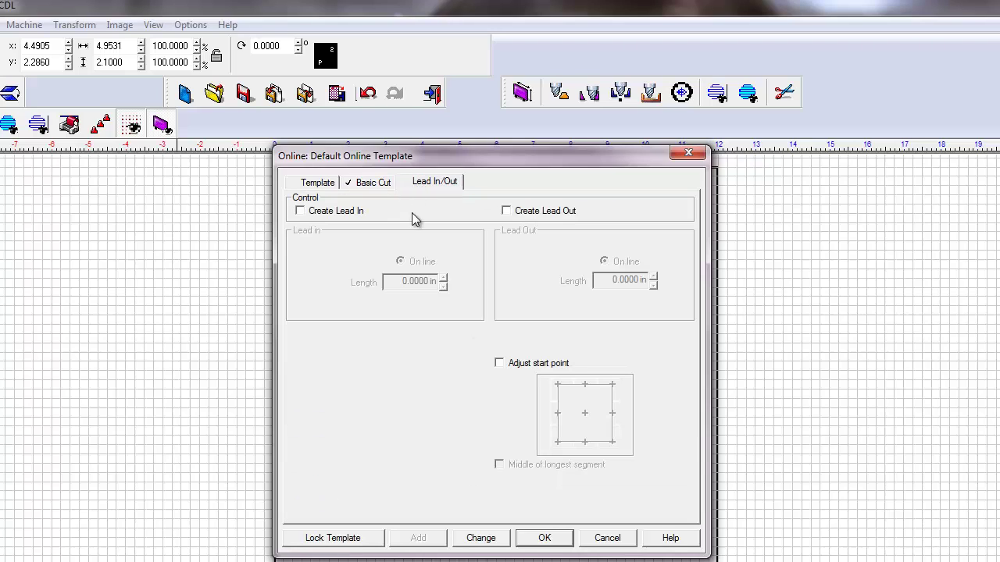
pyautogui.click(545, 538)
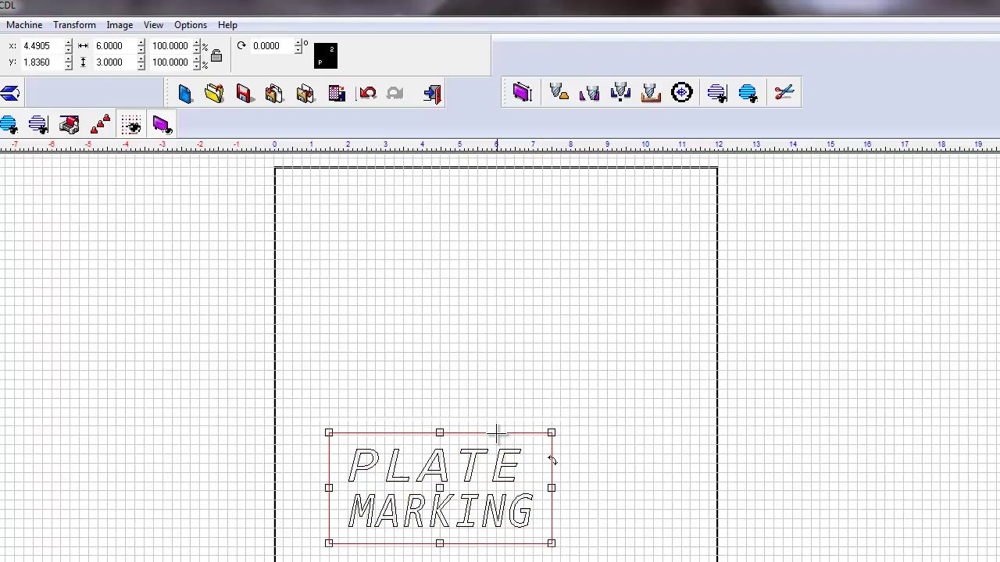
# Start a male tool path for the rectangle using the Plasma tool with a feed rate of 100 in/min.
pyautogui.click(24, 25)
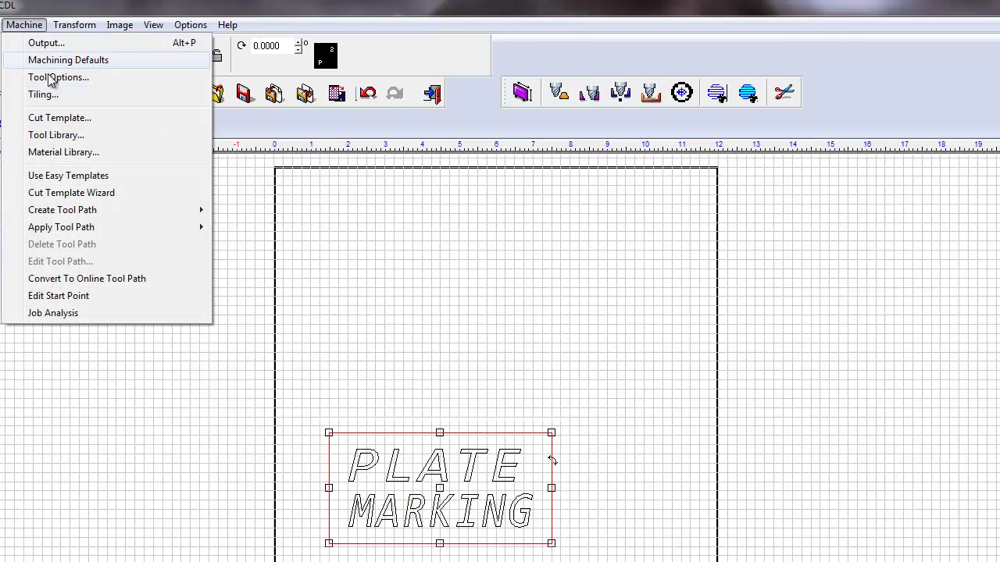
pyautogui.moveTo(67, 210)
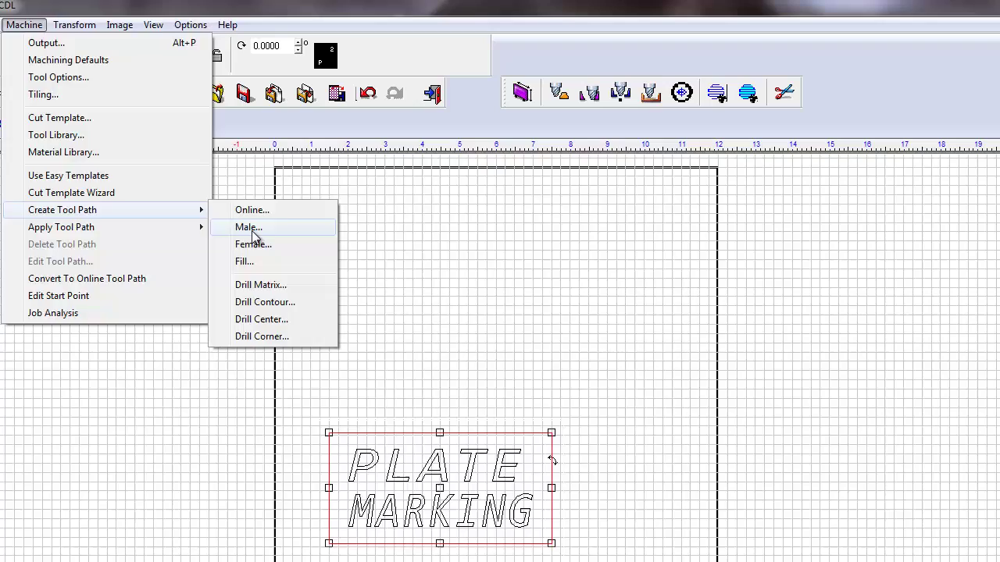
pyautogui.click(249, 227)
pyautogui.click(372, 181)
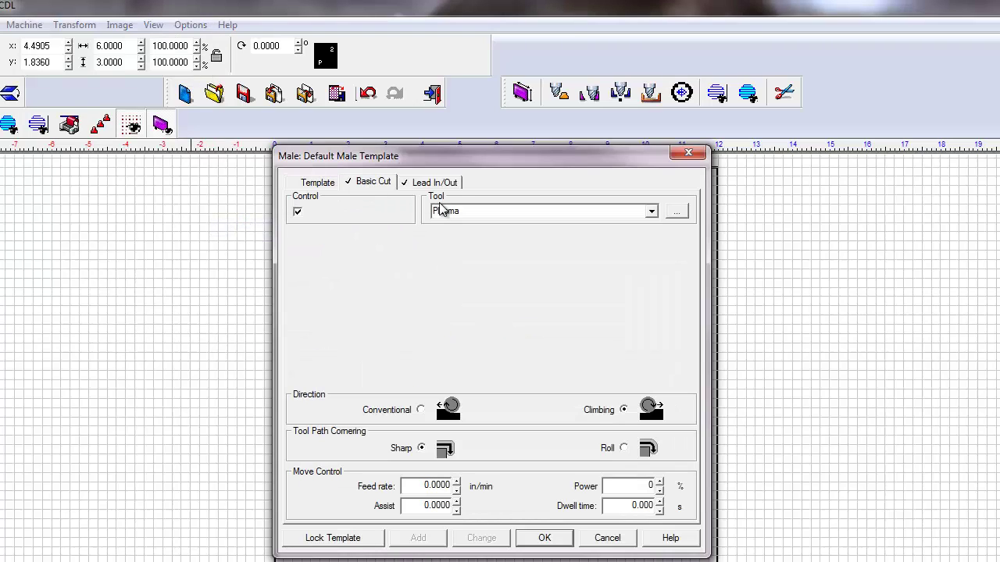
pyautogui.moveTo(419, 487); pyautogui.dragTo(448, 486)
pyautogui.write('100')
# Set the male tool path's line lead in to length .25 in and angle 0, and apply the tool path.
pyautogui.click(434, 182)
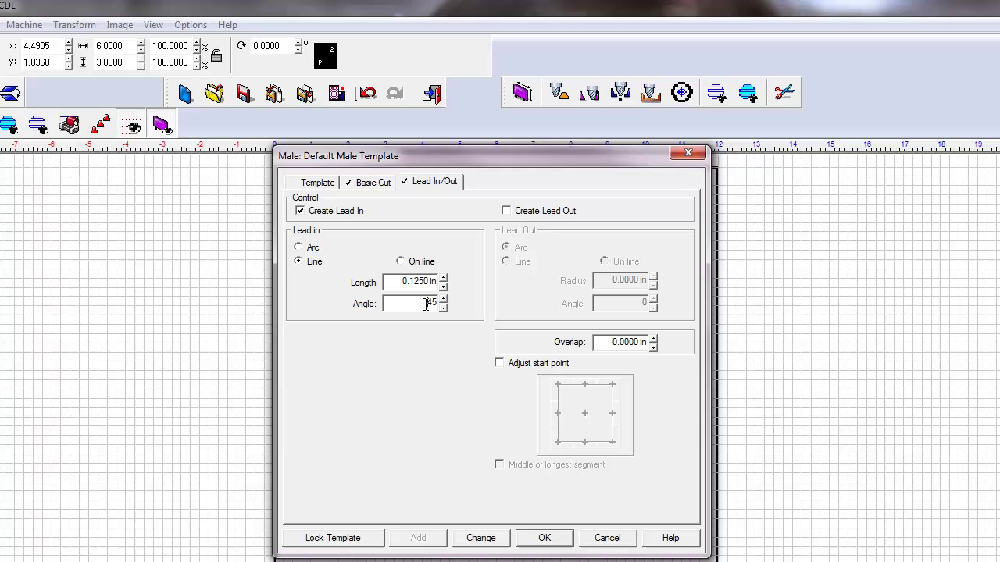
pyautogui.moveTo(397, 304); pyautogui.dragTo(451, 287)
pyautogui.press('Delete')
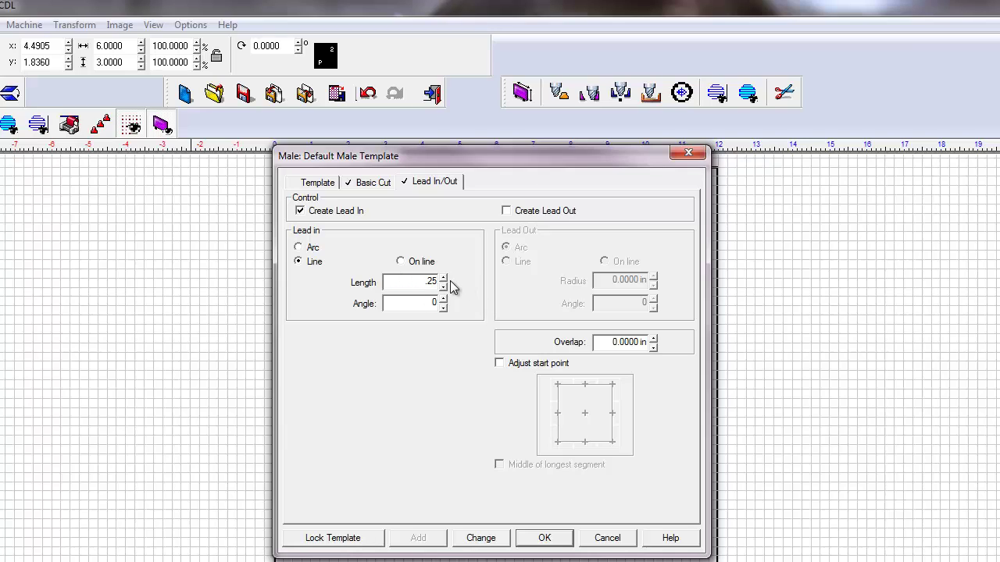
pyautogui.click(552, 541)
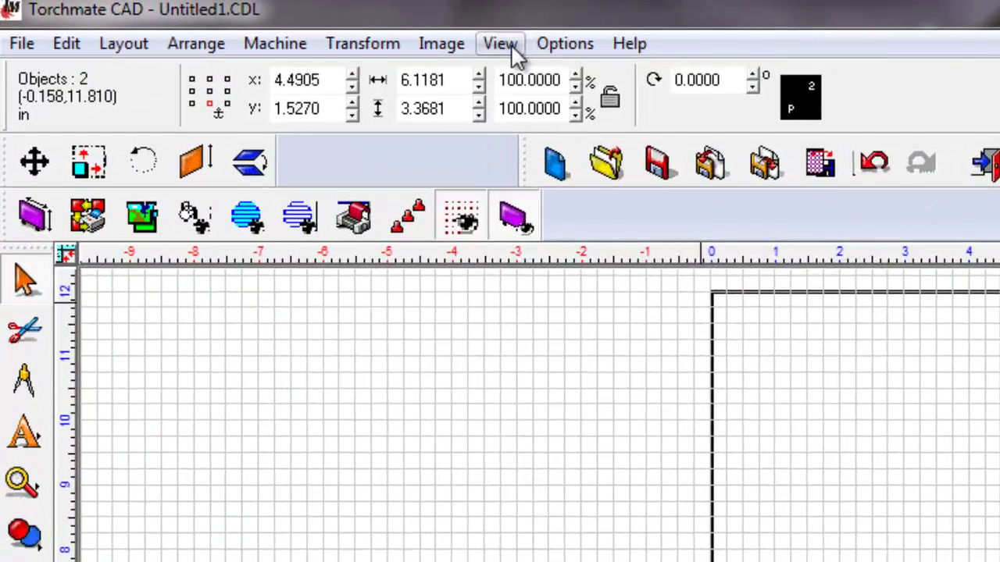
# Display tool paths only, and start sequencing all of them by list with the list limited to tool paths.
pyautogui.click(511, 44)
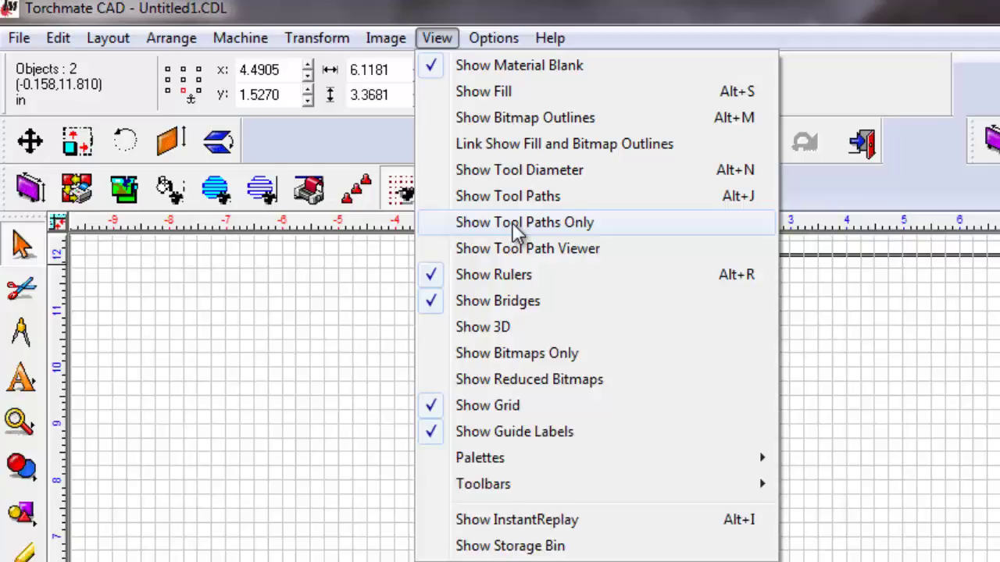
pyautogui.click(589, 258)
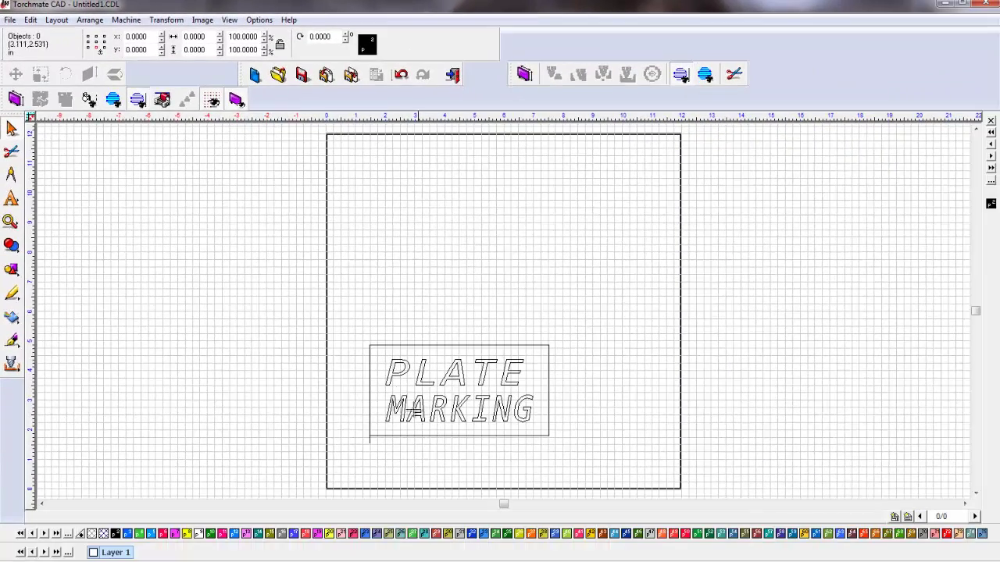
pyautogui.moveTo(342, 321); pyautogui.dragTo(567, 475)
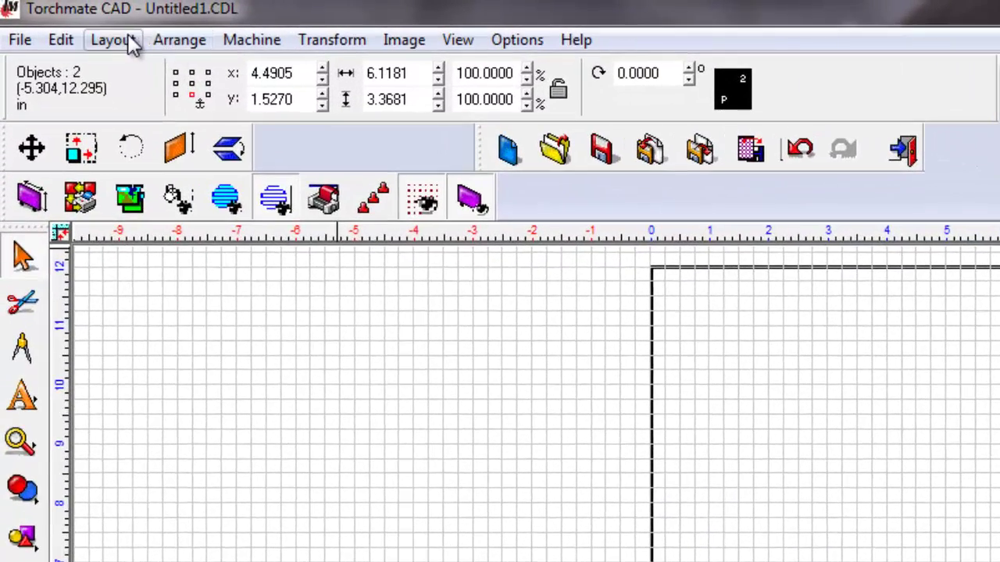
pyautogui.click(131, 44)
pyautogui.moveTo(228, 287)
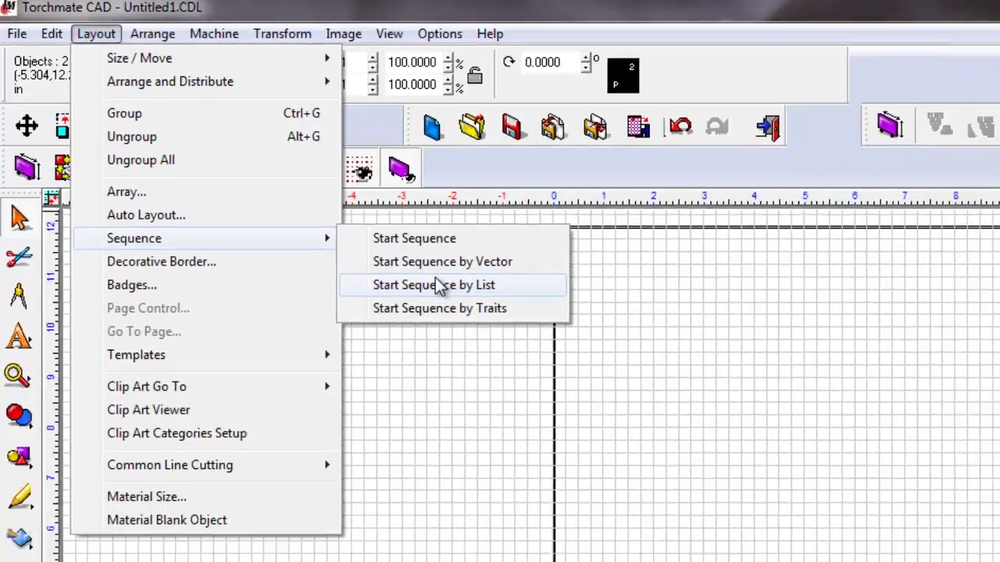
pyautogui.click(508, 334)
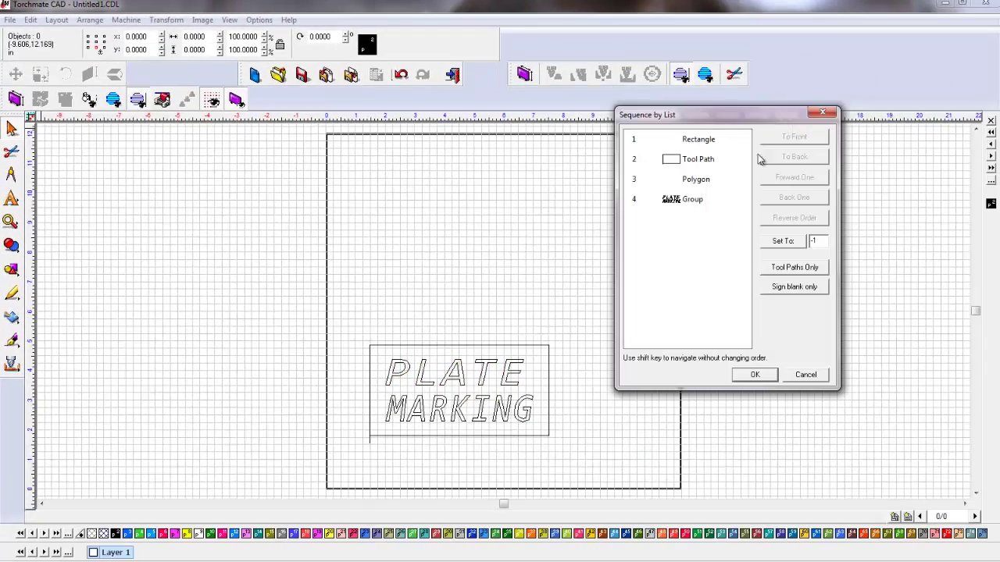
pyautogui.click(811, 268)
# Move the PLATE MARKING group to the front of the cutting sequence and accept the order.
pyautogui.click(696, 161)
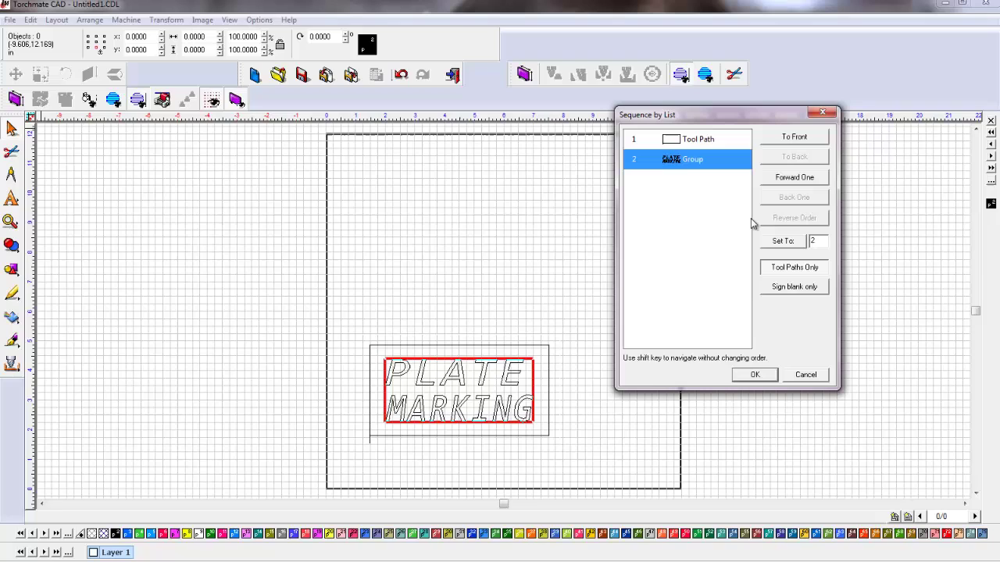
pyautogui.click(786, 138)
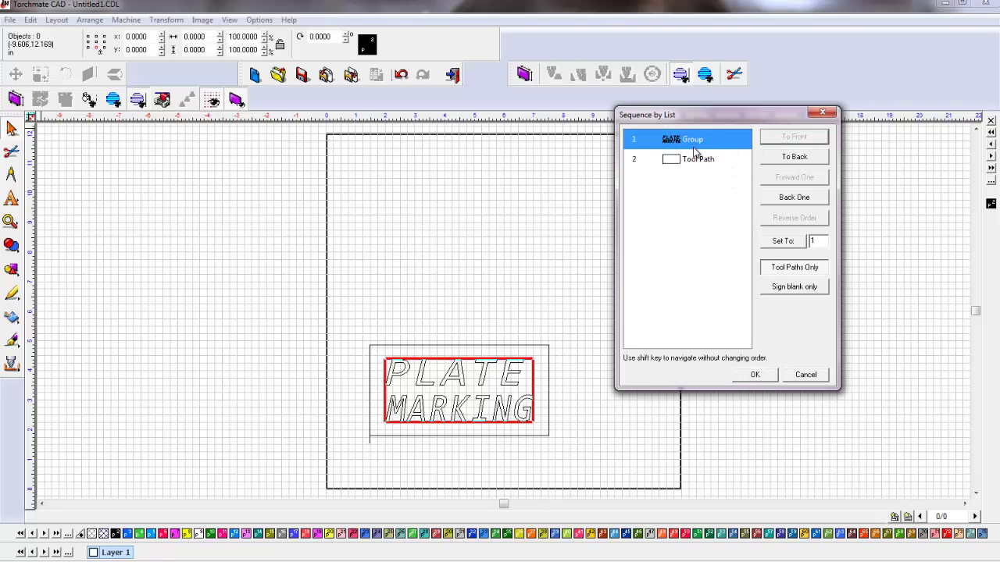
pyautogui.click(755, 375)
# Move both tool paths together into the lower-left corner of the plate and open the machine output preview.
pyautogui.moveTo(281, 311); pyautogui.dragTo(601, 494)
pyautogui.moveTo(461, 397); pyautogui.dragTo(420, 441)
pyautogui.click(126, 20)
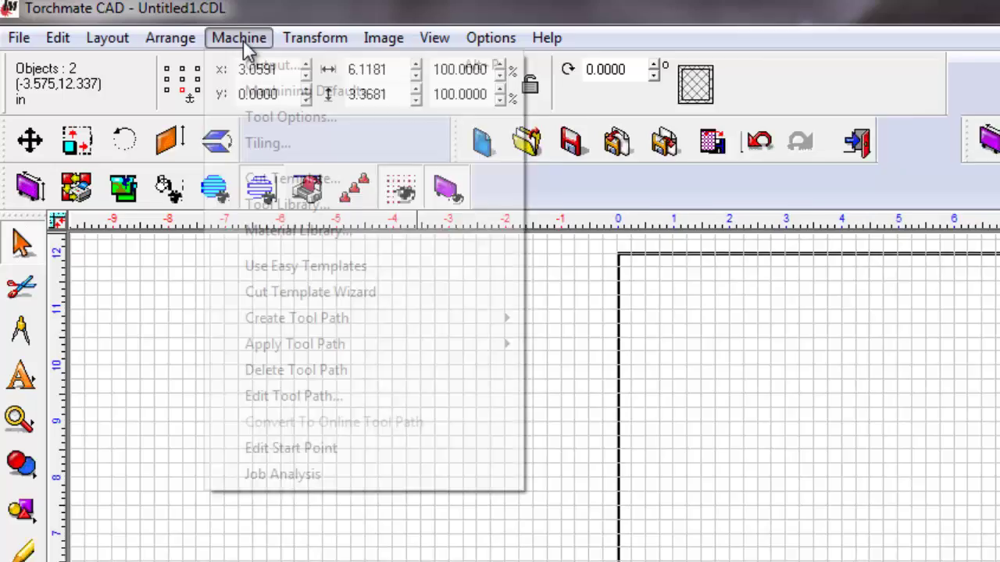
pyautogui.click(273, 68)
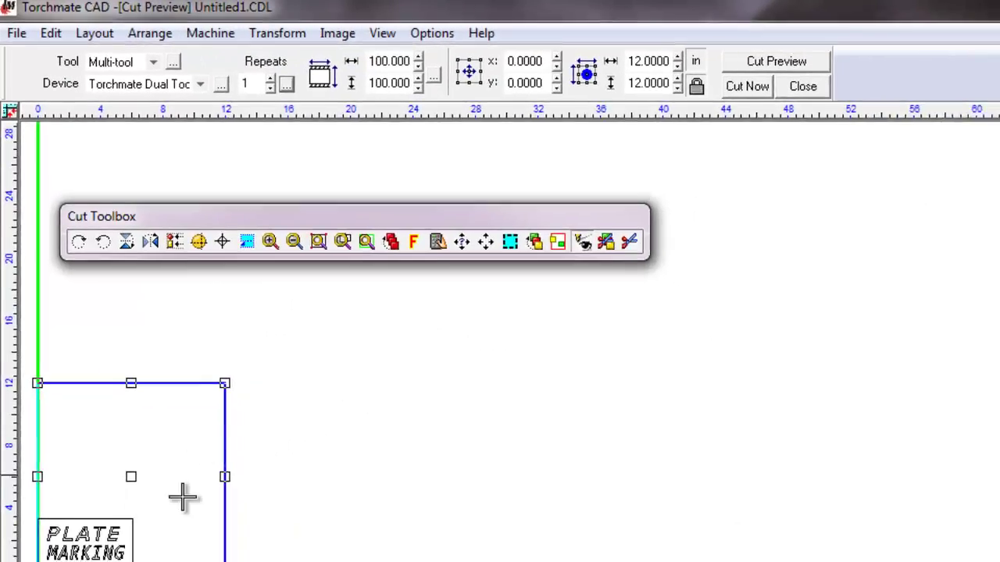
# Generate the G-code listing for the job, run the output file simulation, and rewind it to the start.
pyautogui.scroll(4, 649, 379)
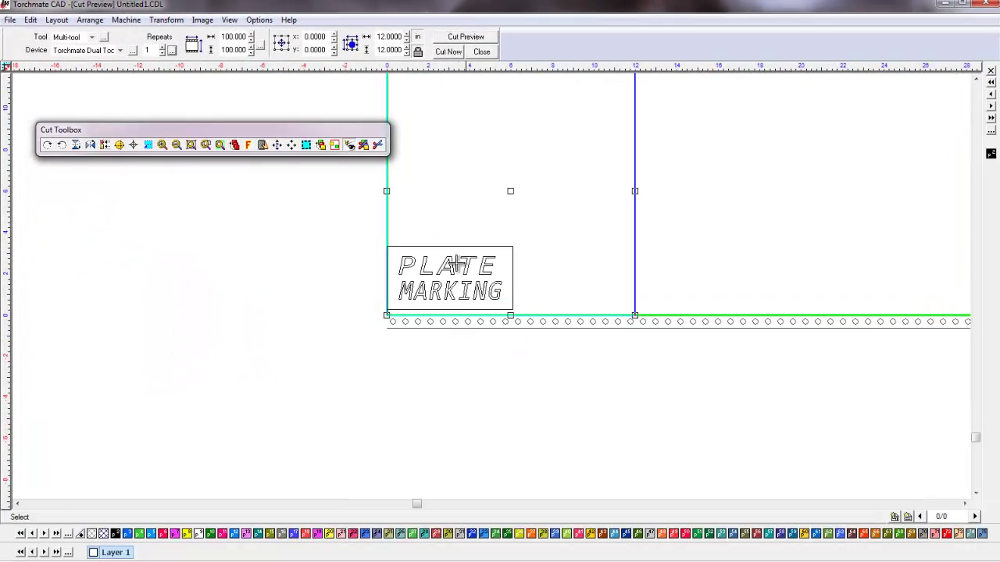
pyautogui.scroll(2, 470, 279)
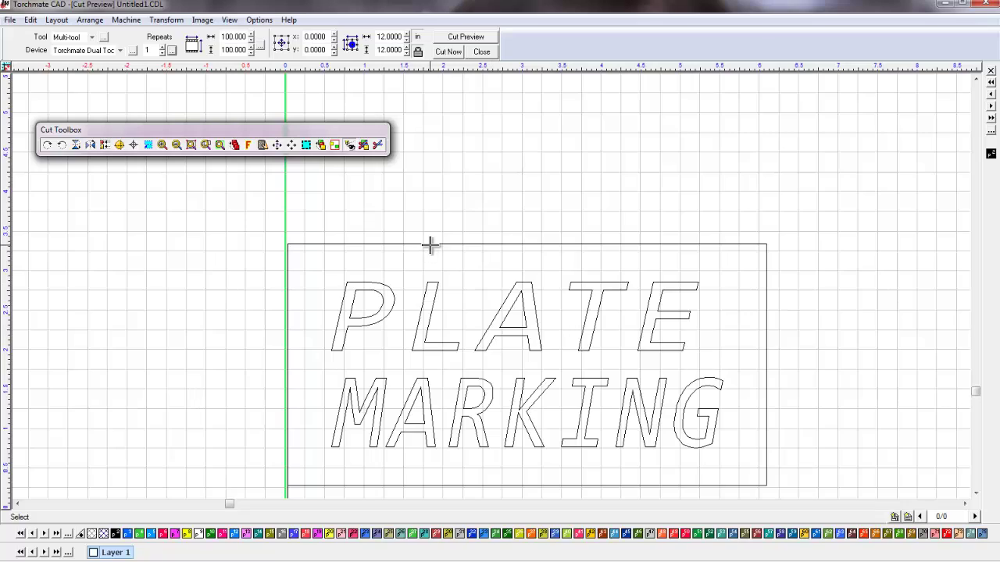
pyautogui.click(264, 146)
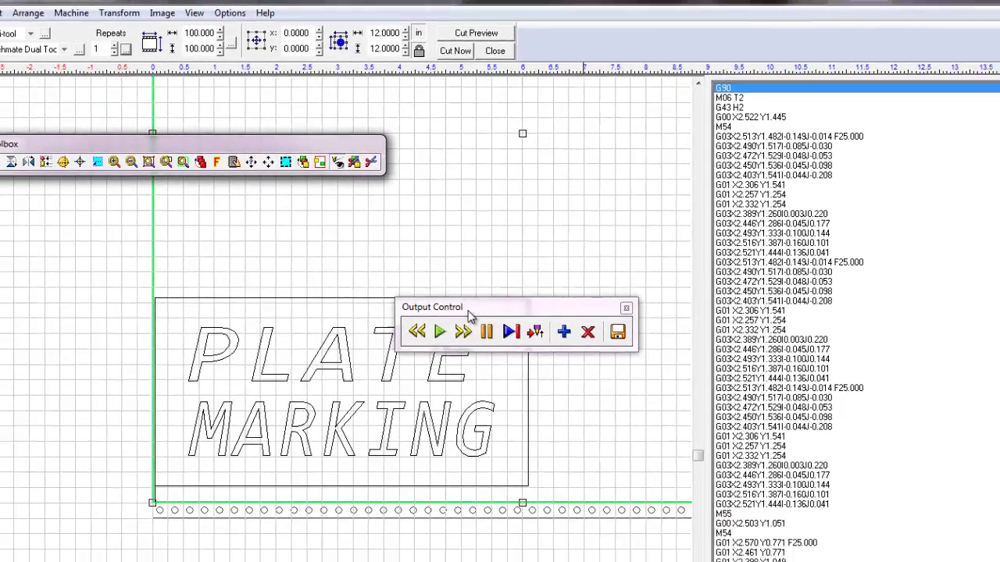
pyautogui.moveTo(531, 321); pyautogui.dragTo(582, 238)
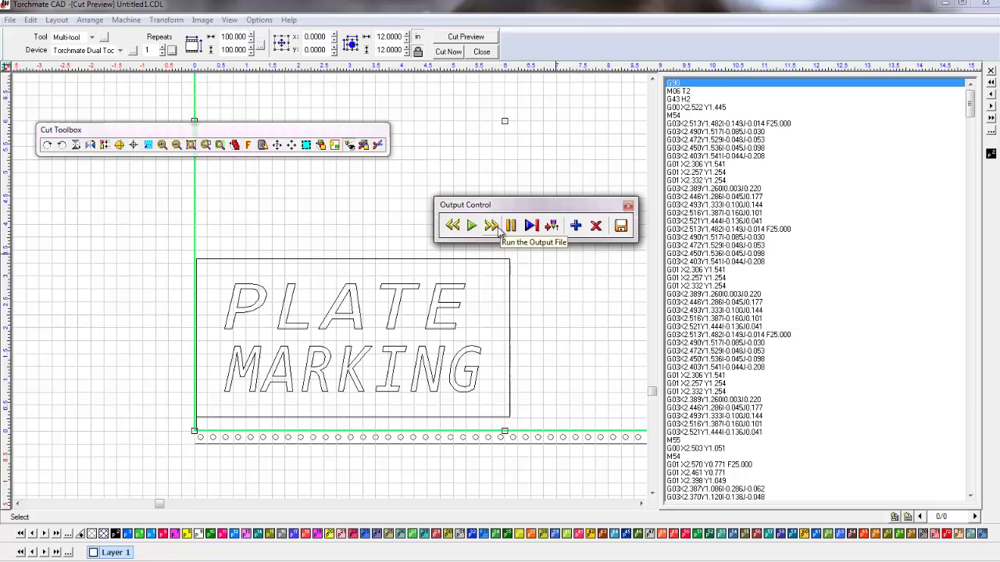
pyautogui.click(498, 231)
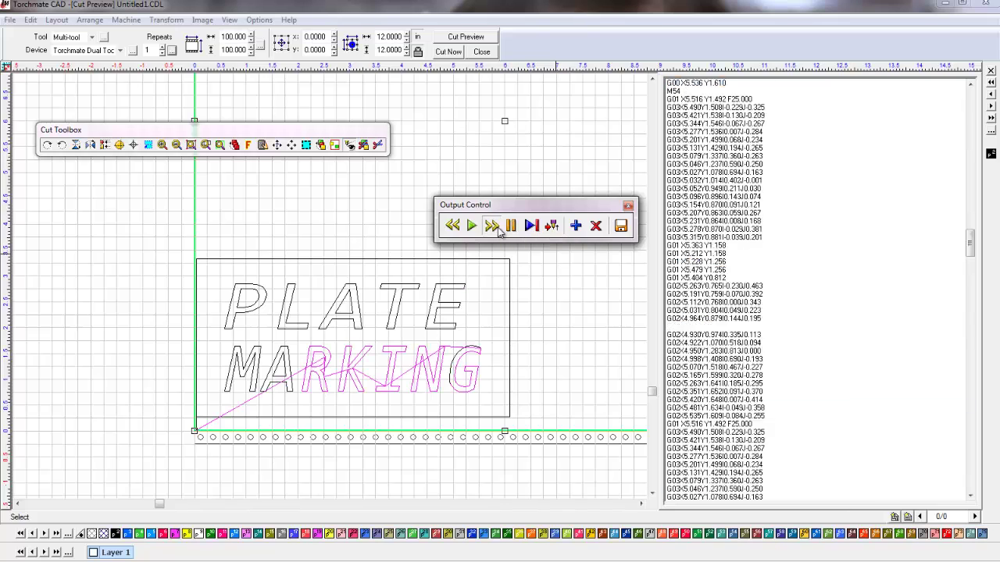
pyautogui.click(458, 227)
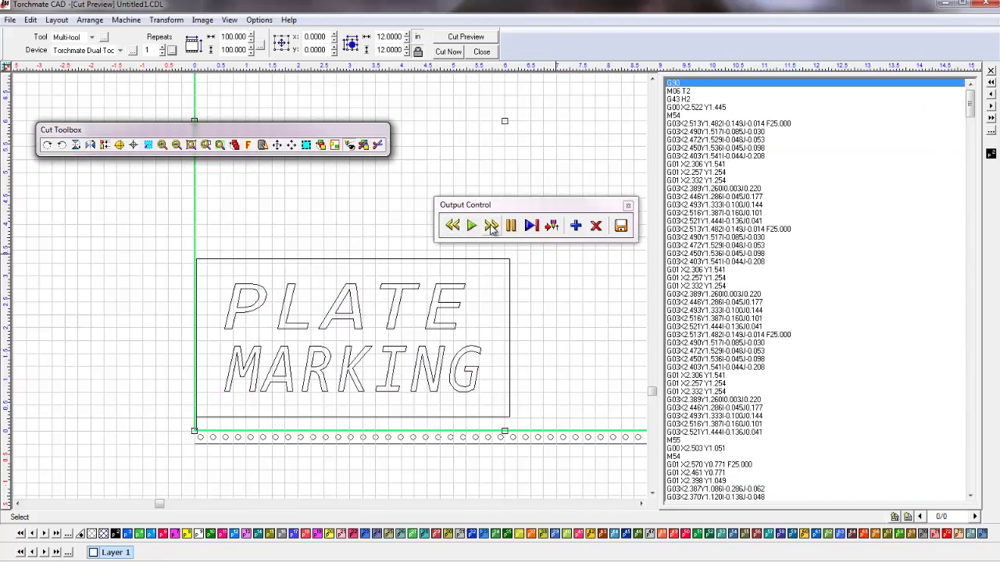
# Fast-forward the toolpath simulation through the entire G-code program and return it to the first line.
pyautogui.click(491, 227)
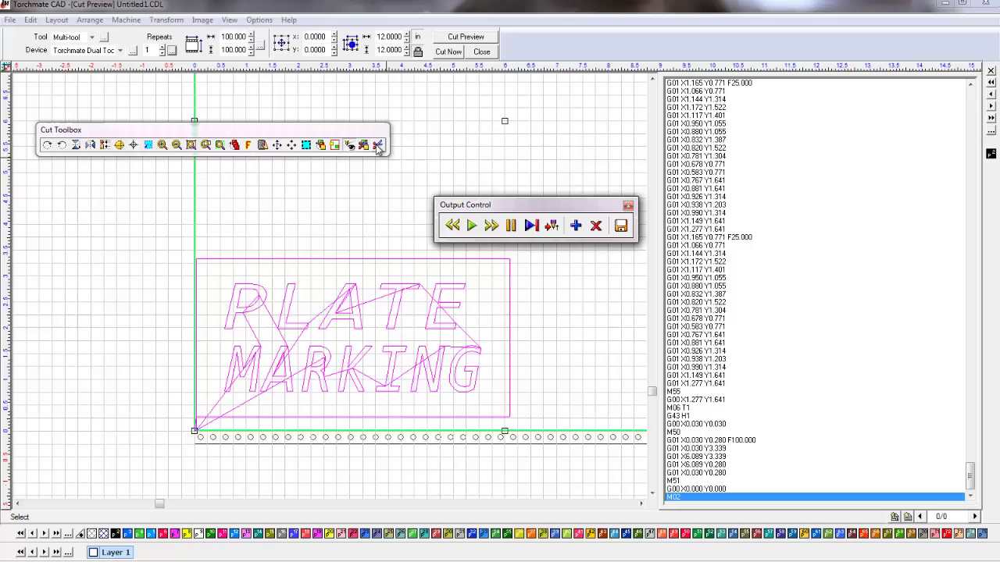
pyautogui.click(452, 226)
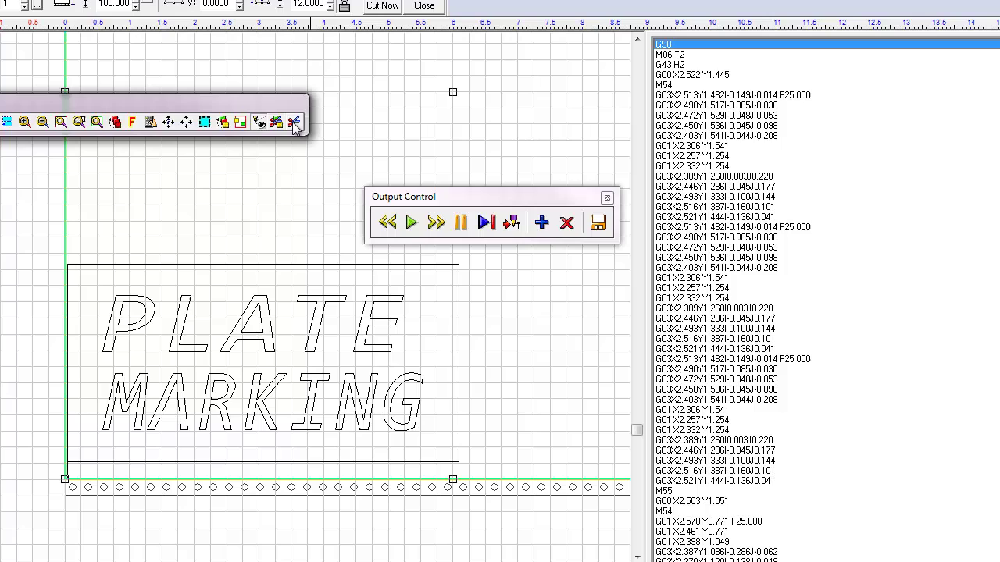
# Output the job as an fgc file named "Plate Marker Tool Creation with output file" in the Platemarker Videos folder and close the output simulation controls.
pyautogui.click(293, 123)
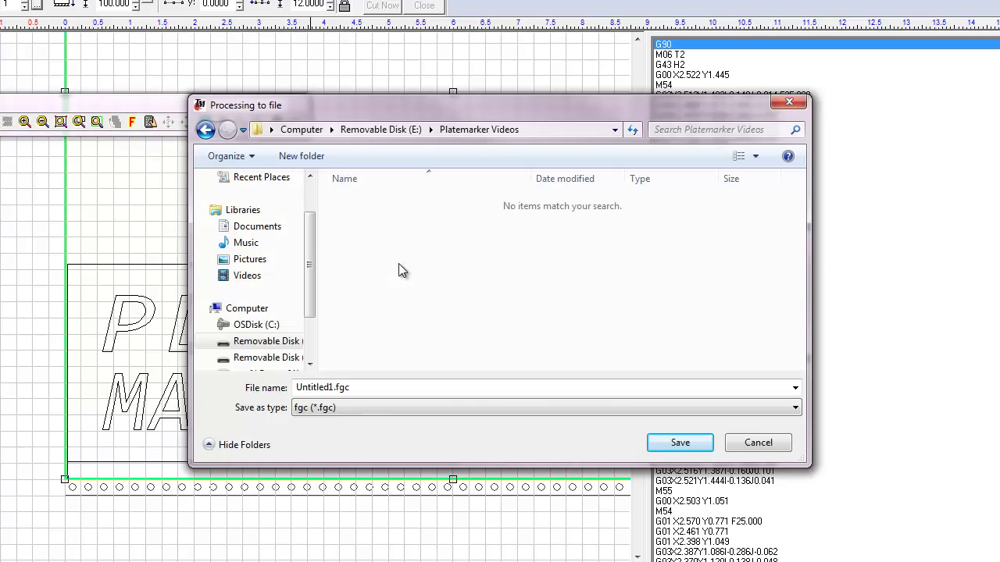
pyautogui.doubleClick(369, 394)
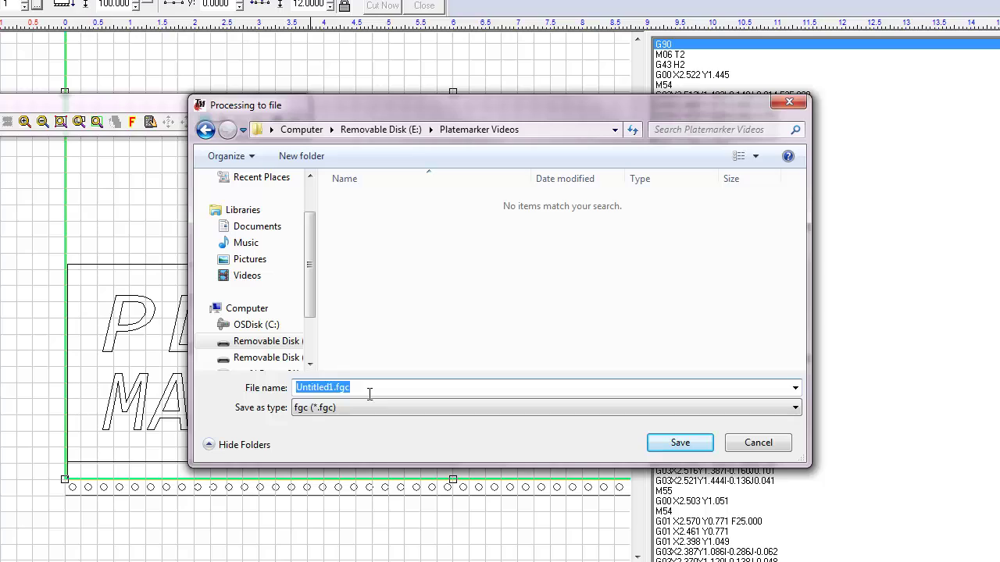
pyautogui.write('Plate Marker Too')
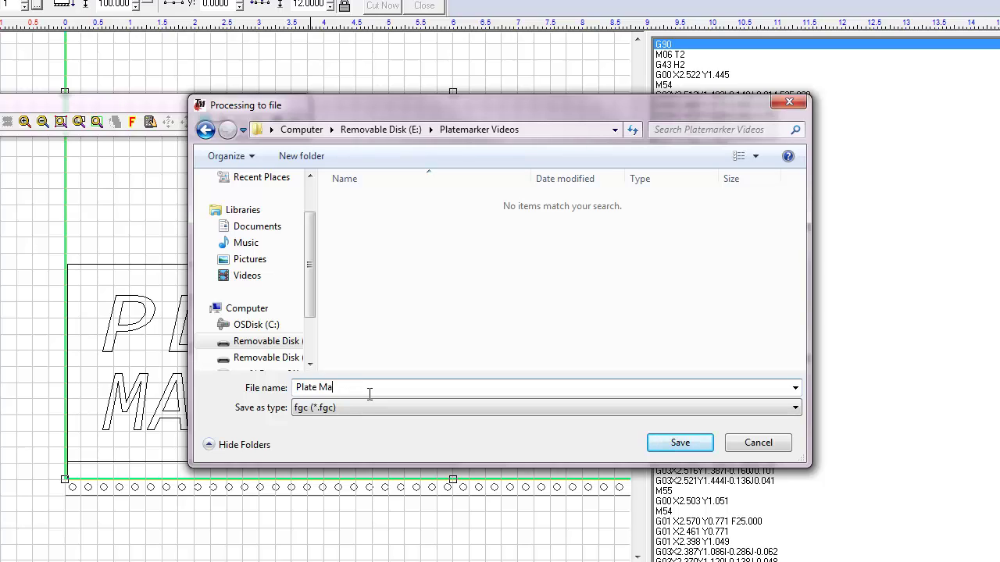
pyautogui.write('l Creation with output file')
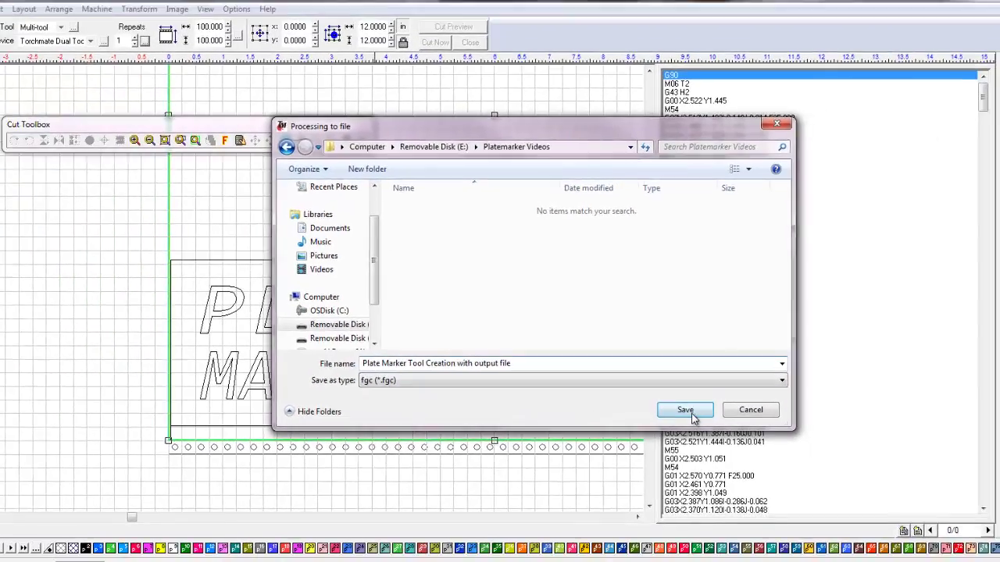
pyautogui.click(680, 443)
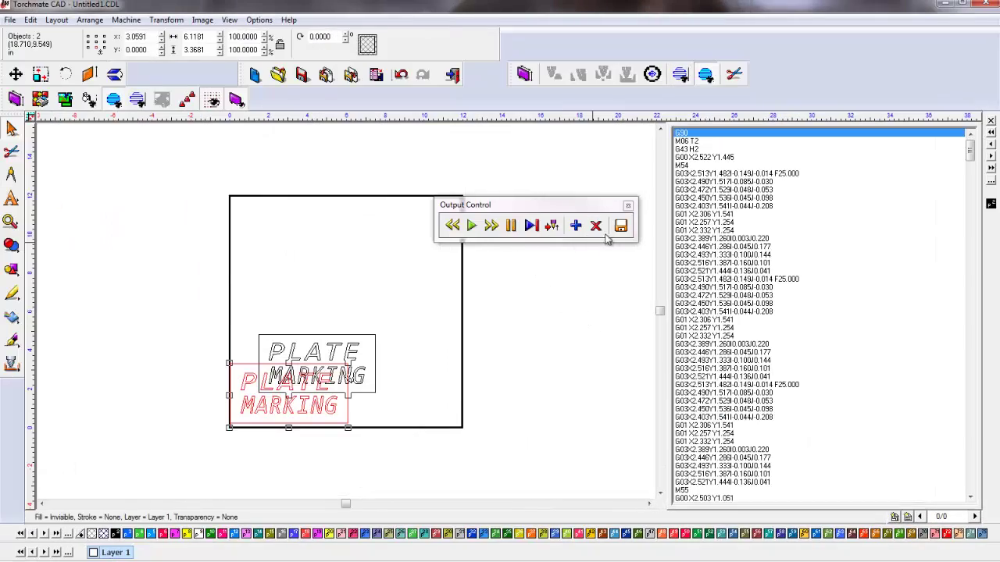
pyautogui.click(627, 205)
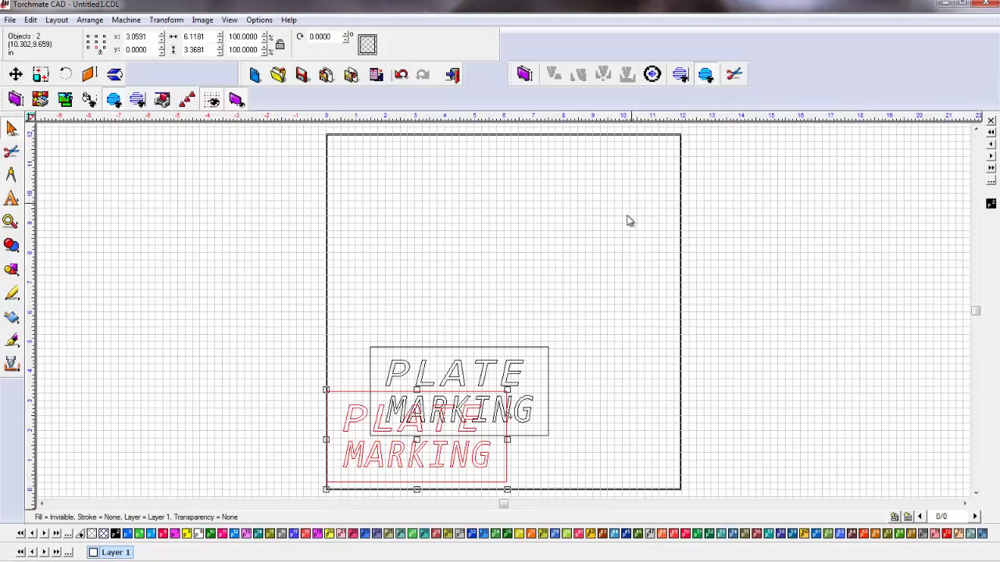